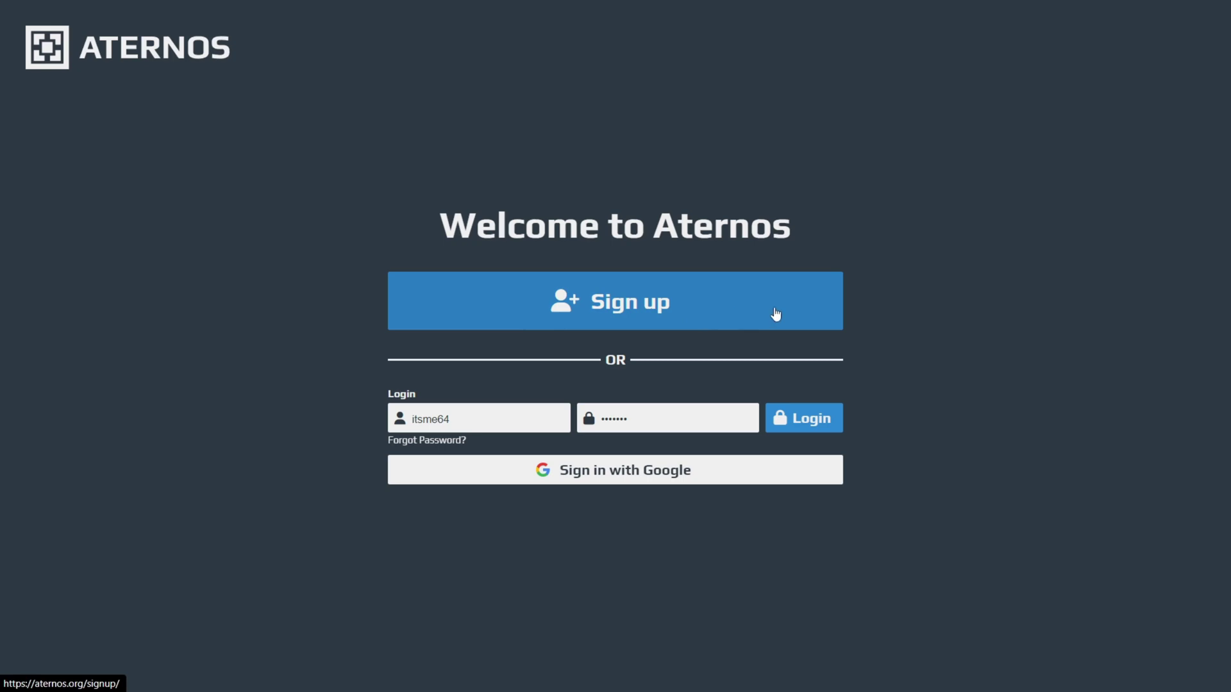
# - Log in to Aternos and begin creating a new server
pyautogui.click(817, 411)
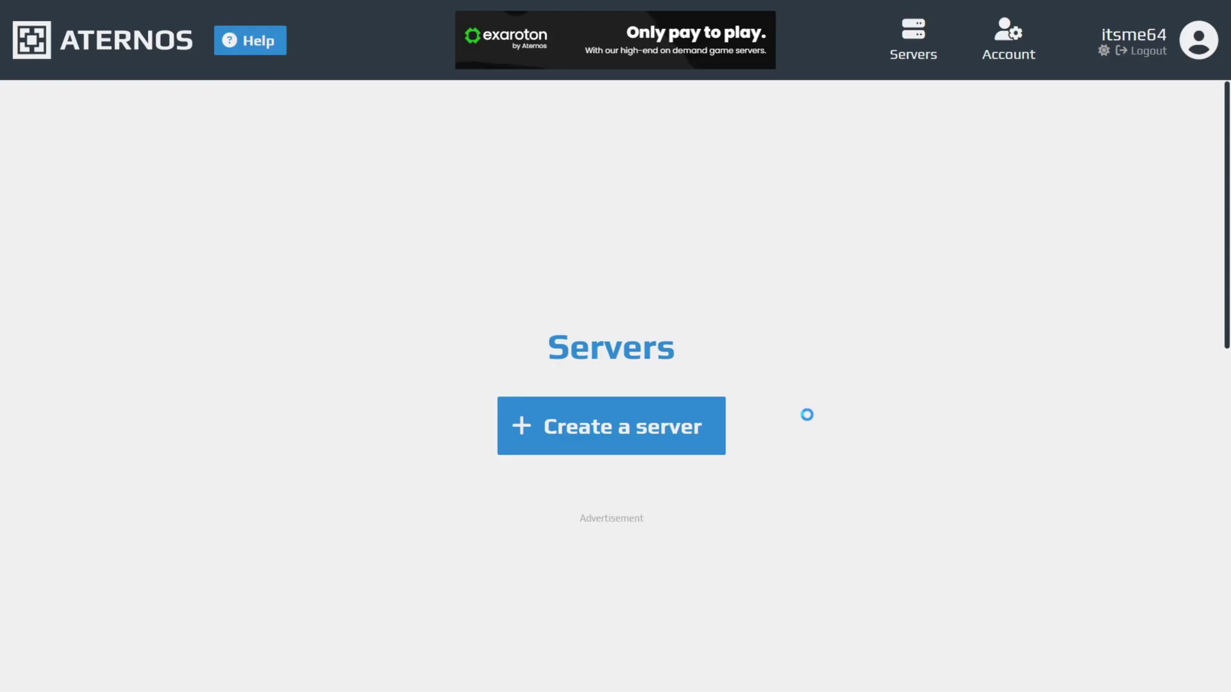
pyautogui.moveTo(546, 343); pyautogui.dragTo(717, 372)
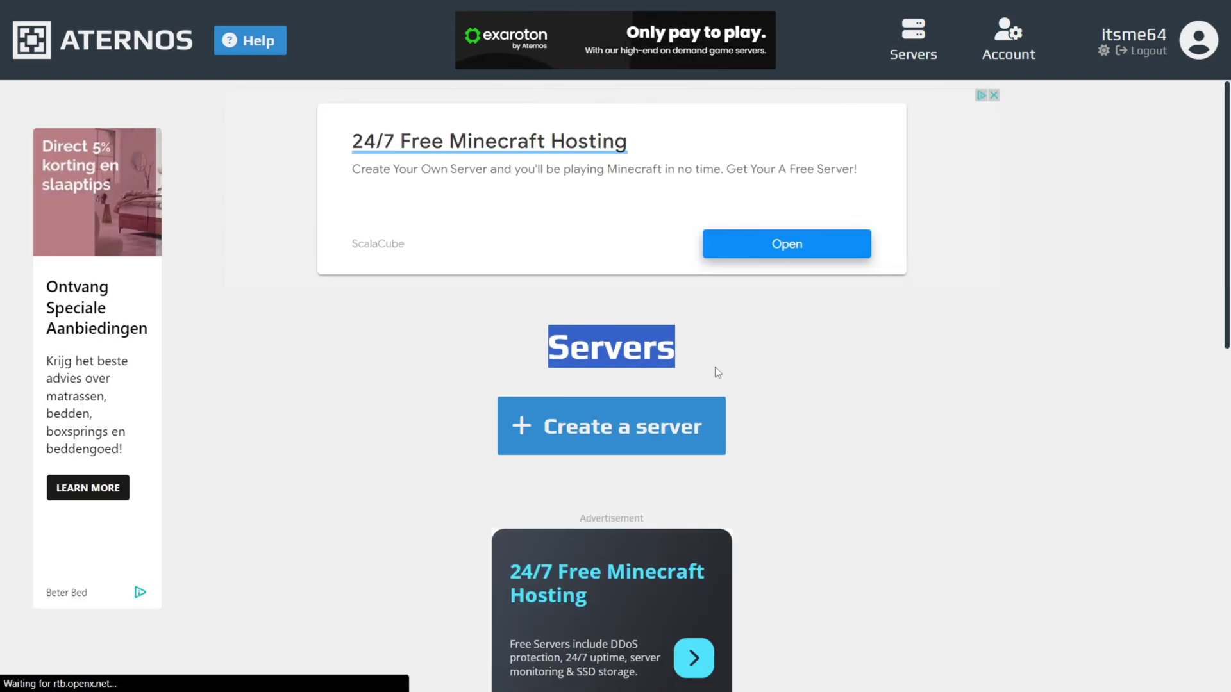
pyautogui.click(716, 369)
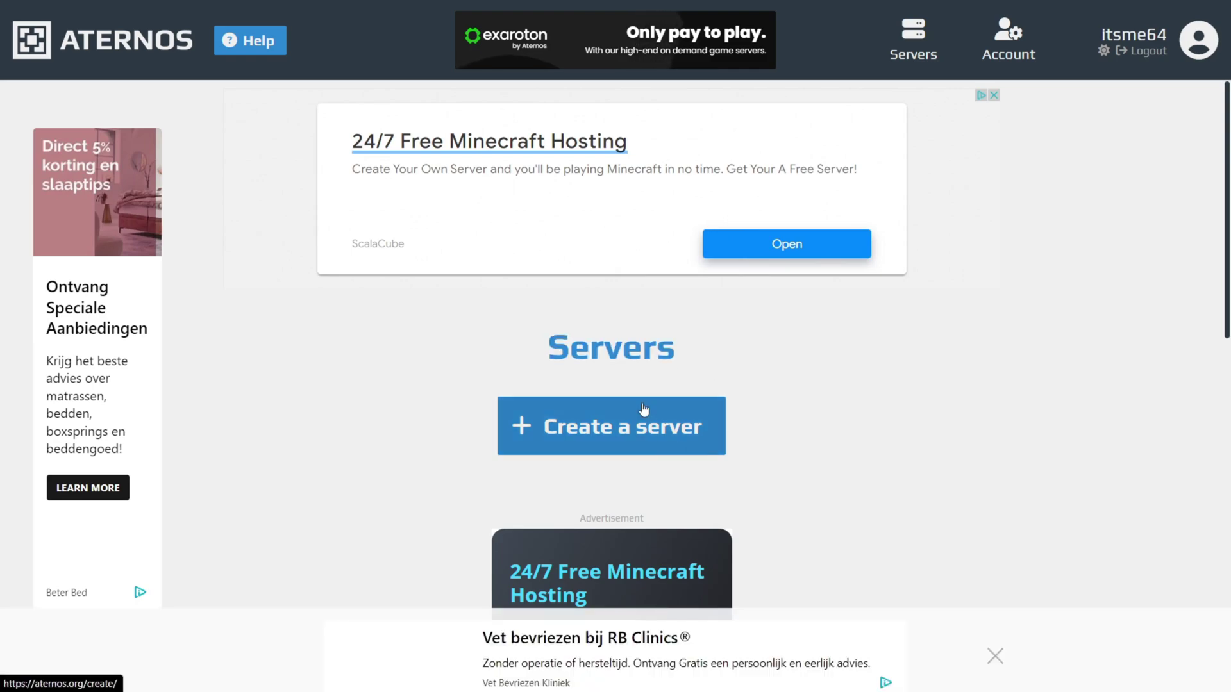
pyautogui.click(633, 445)
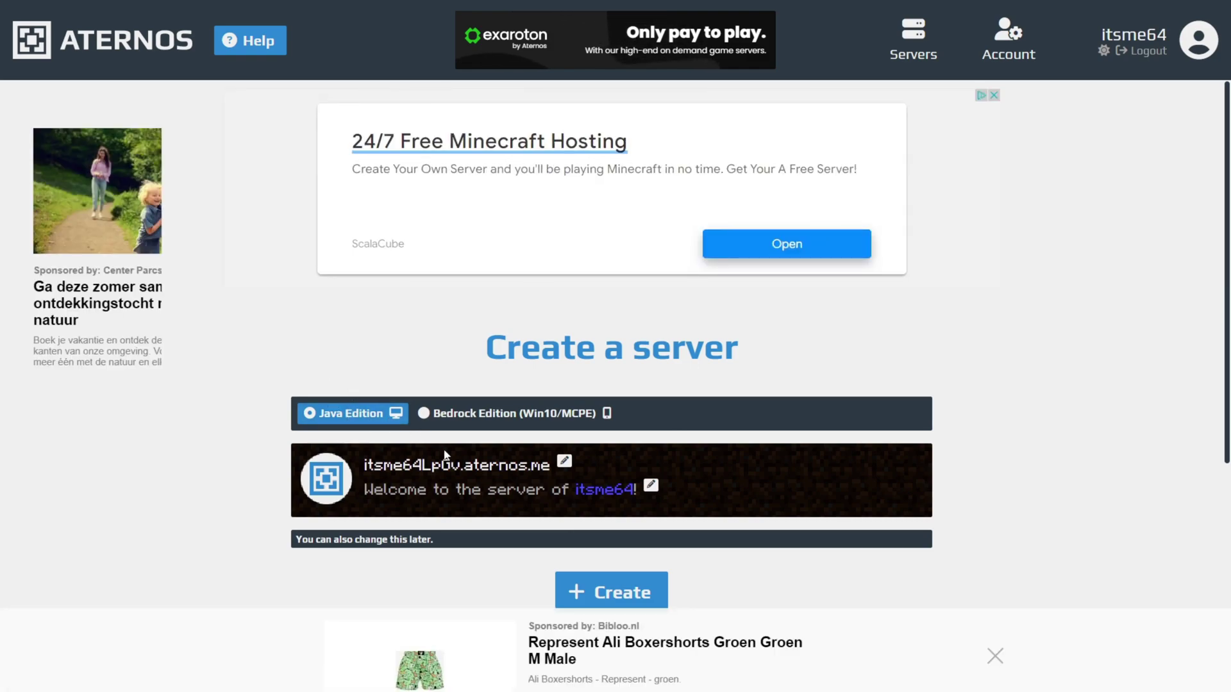
# - Change the server address to Itsme64Server.aternos.me
pyautogui.click(564, 464)
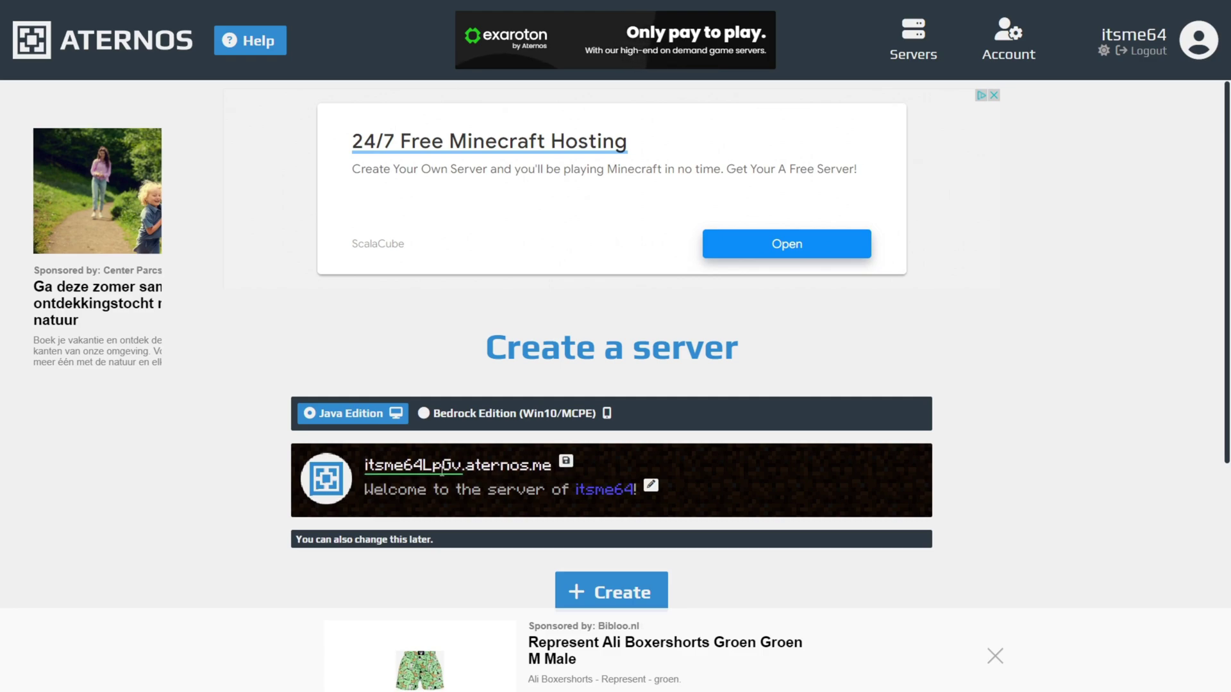
pyautogui.click(565, 467)
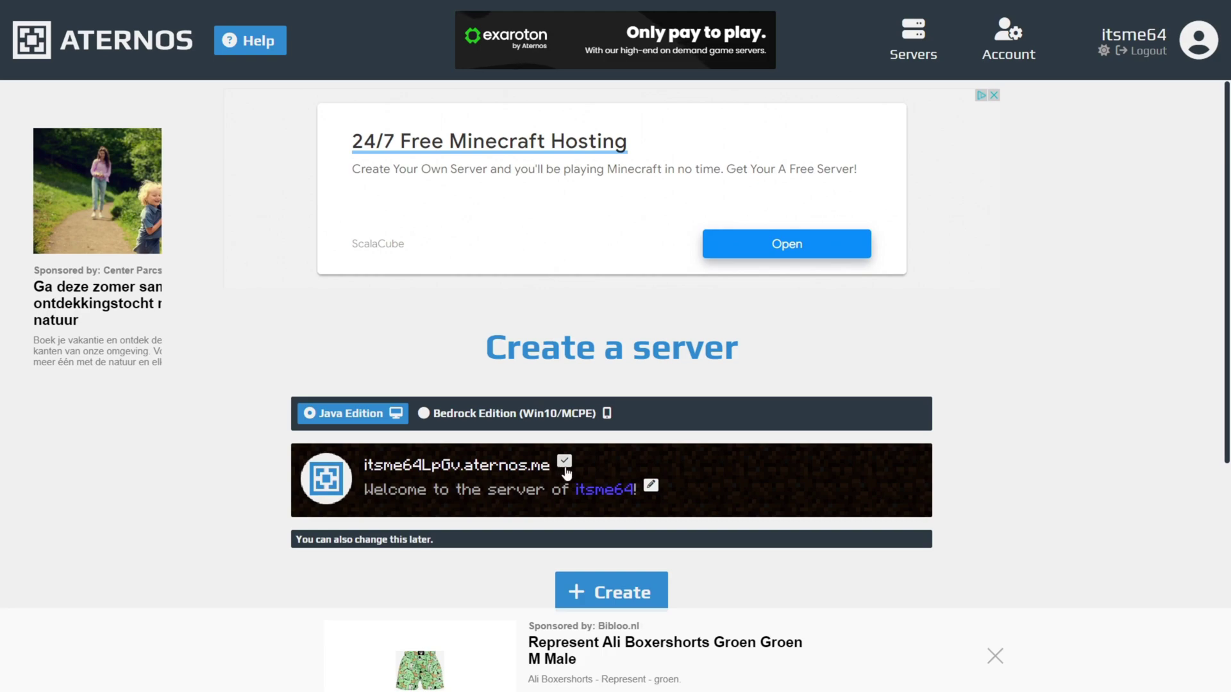
pyautogui.click(565, 465)
pyautogui.moveTo(462, 467); pyautogui.dragTo(365, 474)
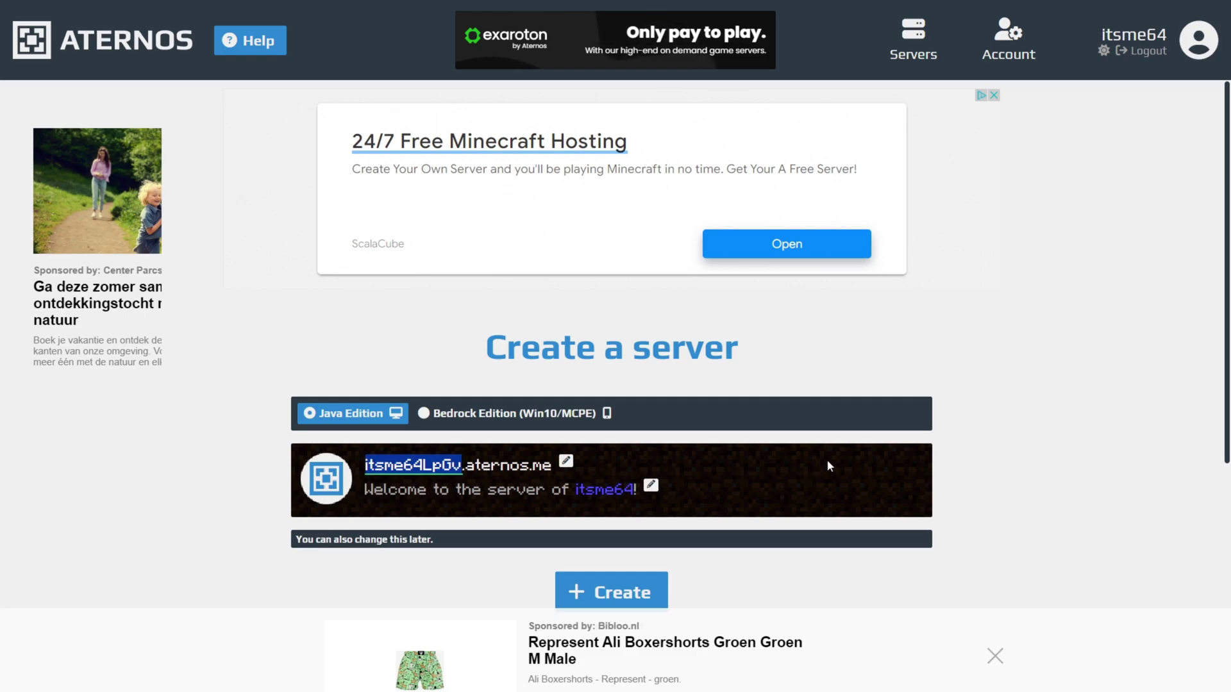
pyautogui.write('I')
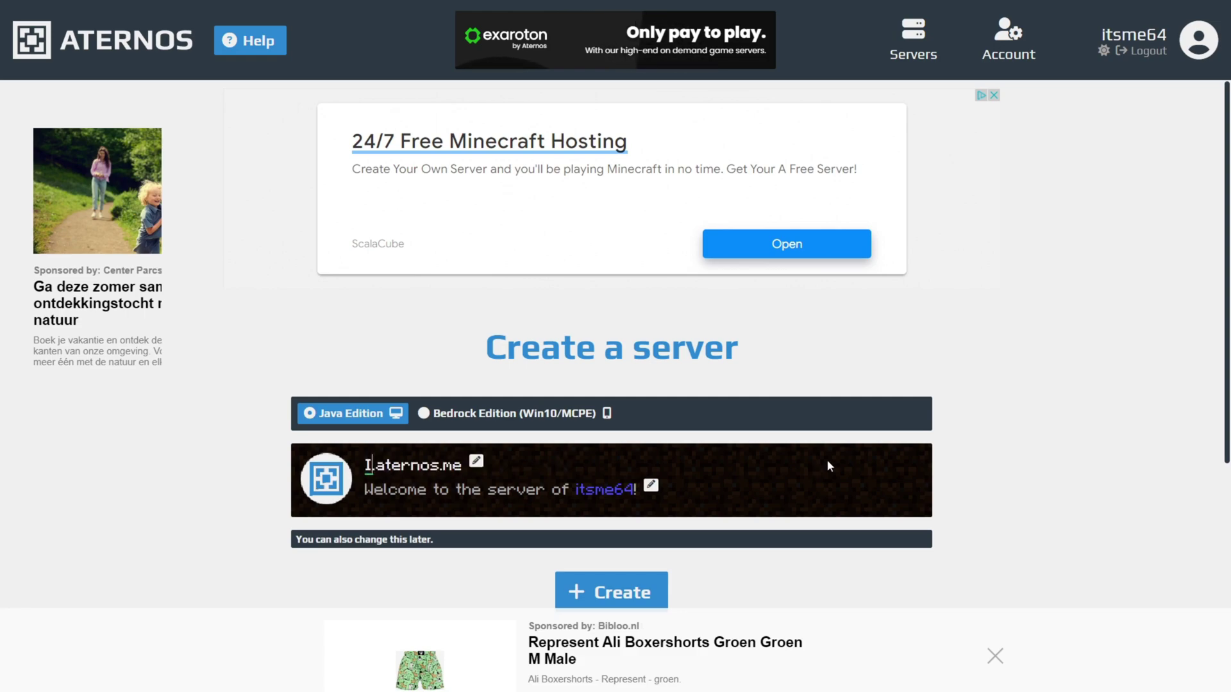
pyautogui.write('tsme64')
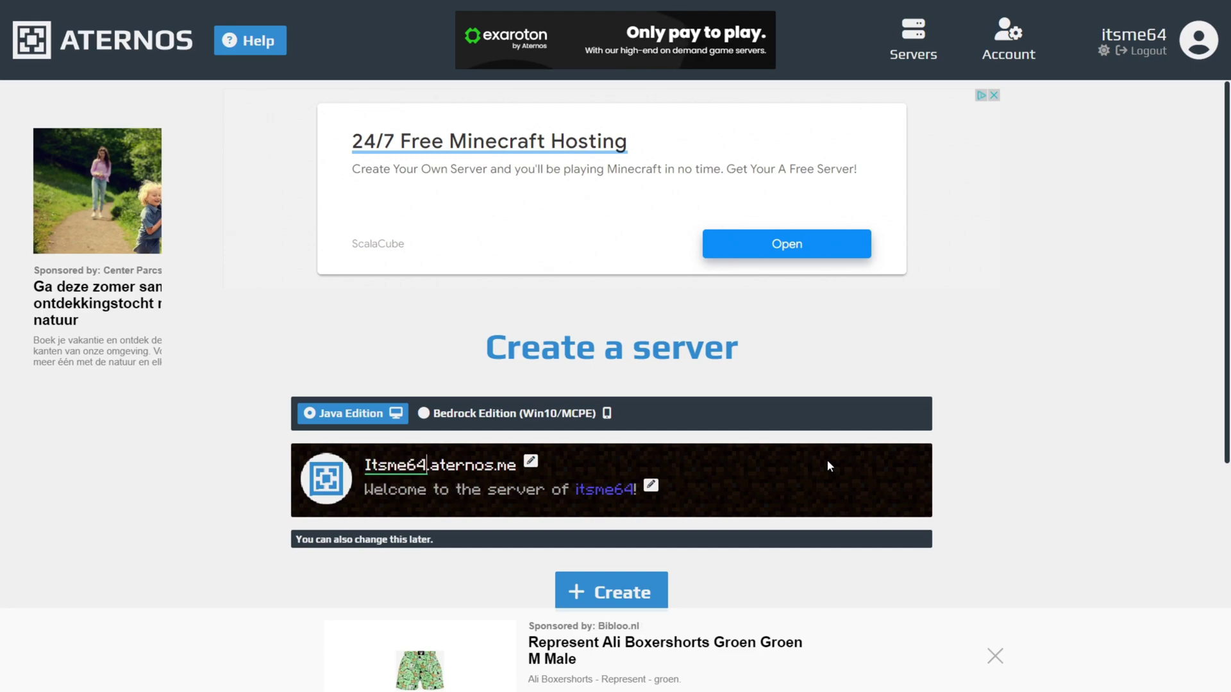
pyautogui.write('5aerver')
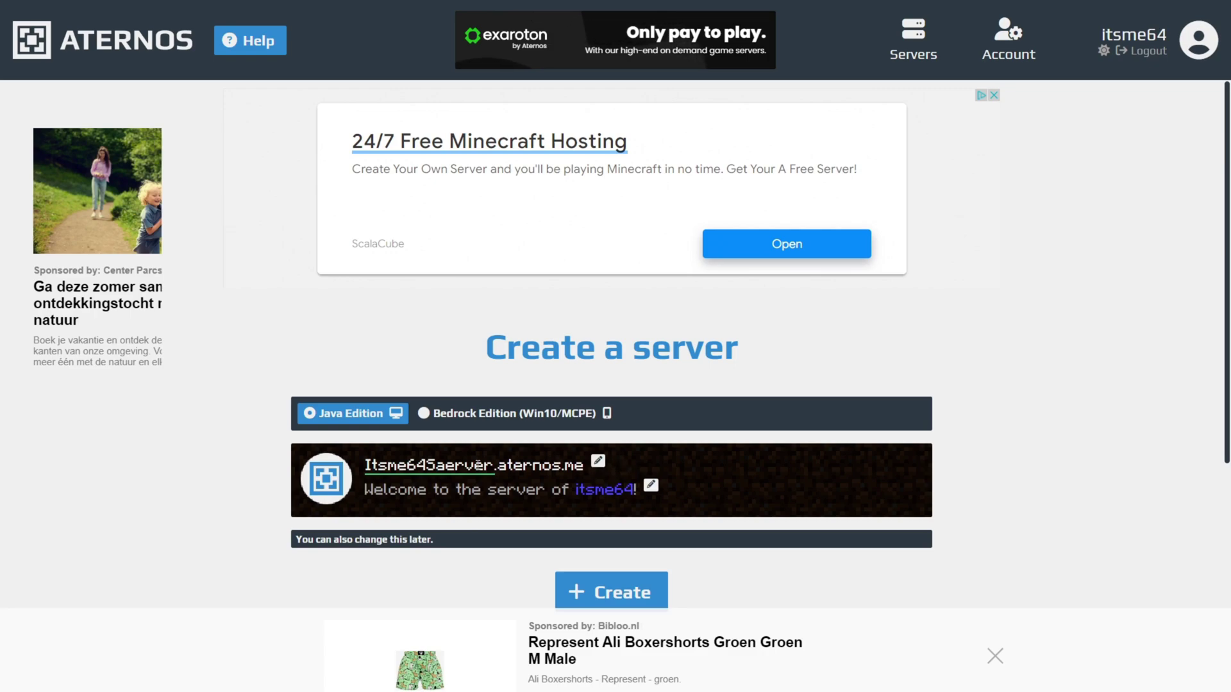
pyautogui.press('BackSpace')
pyautogui.press('BackSpace')
pyautogui.write('S')
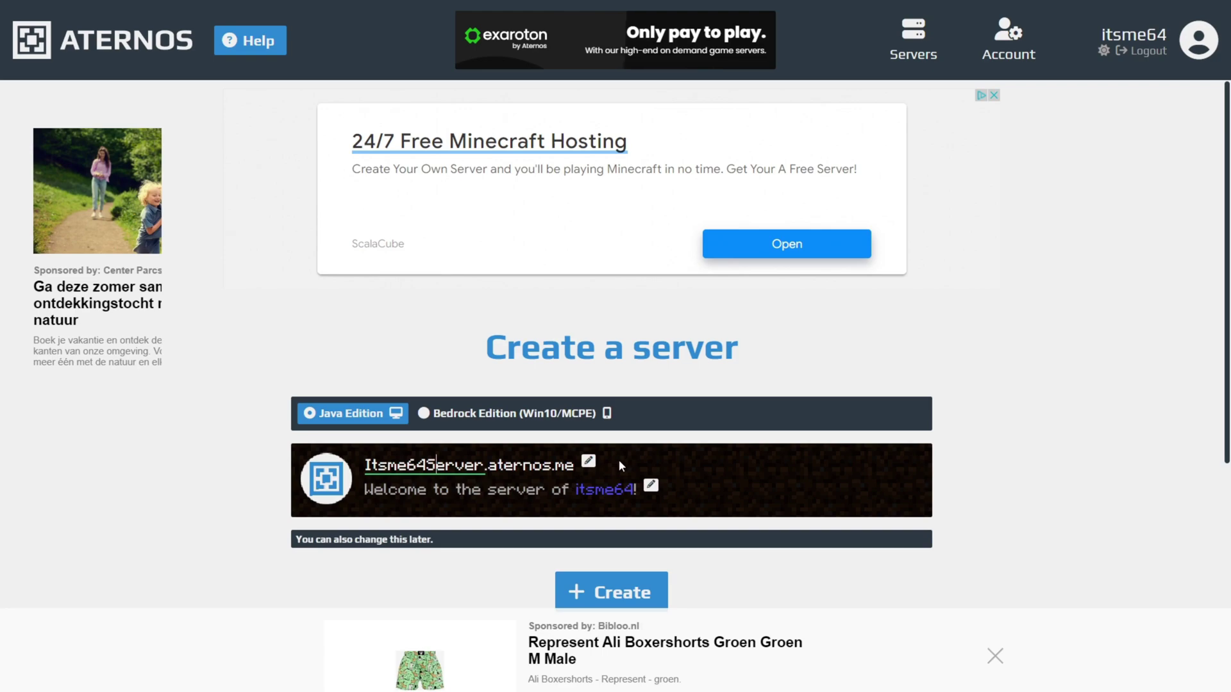
pyautogui.click(650, 486)
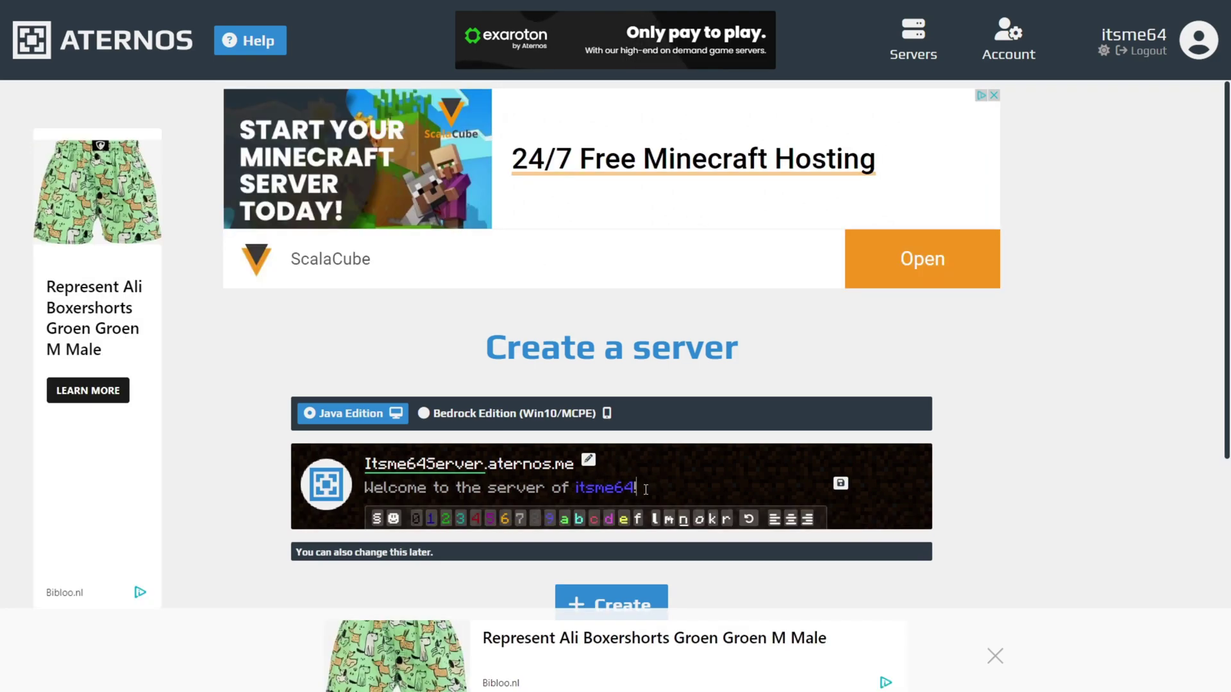
# - Make the MOTD 'Welcome To Itsme64's Server Subscribe' yellow with §e, then create the server
pyautogui.moveTo(638, 492); pyautogui.dragTo(362, 492)
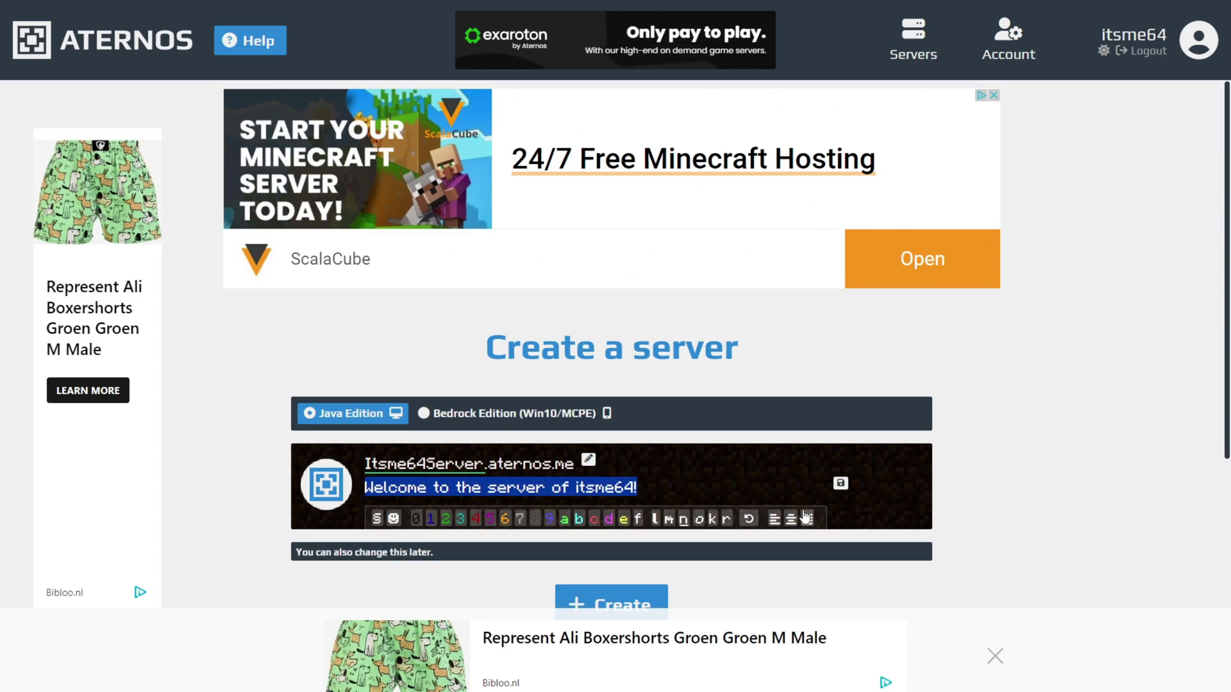
pyautogui.write('Welcome To Itsme')
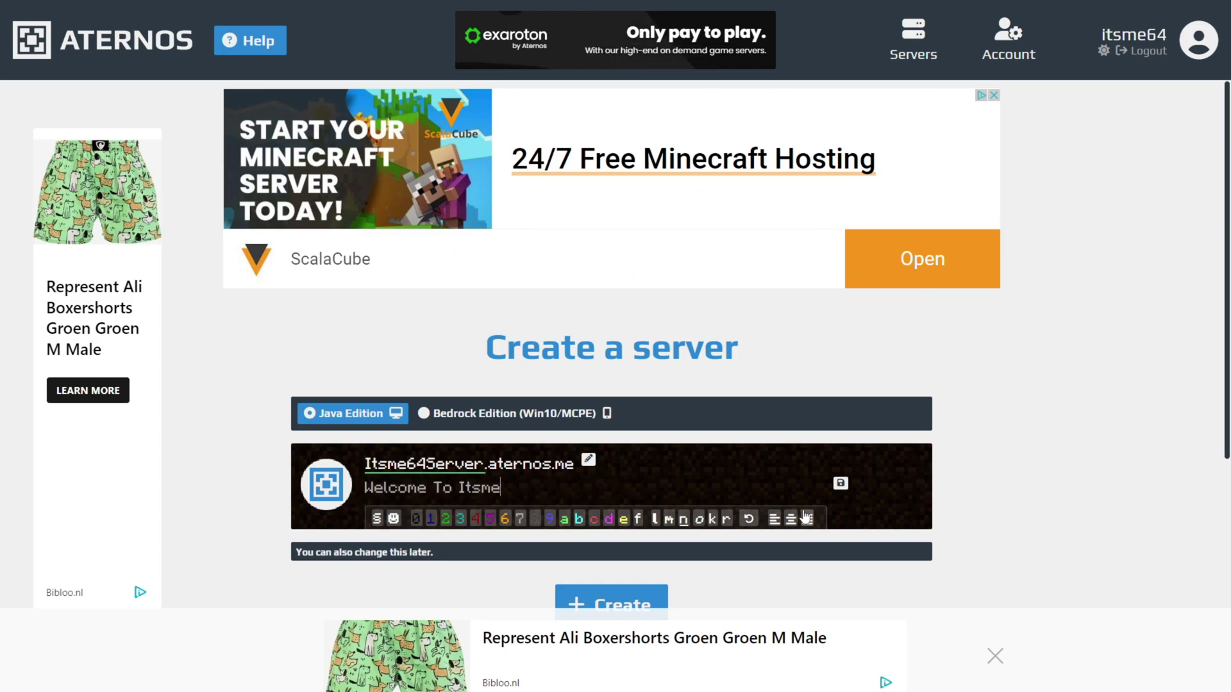
pyautogui.write("64's Server")
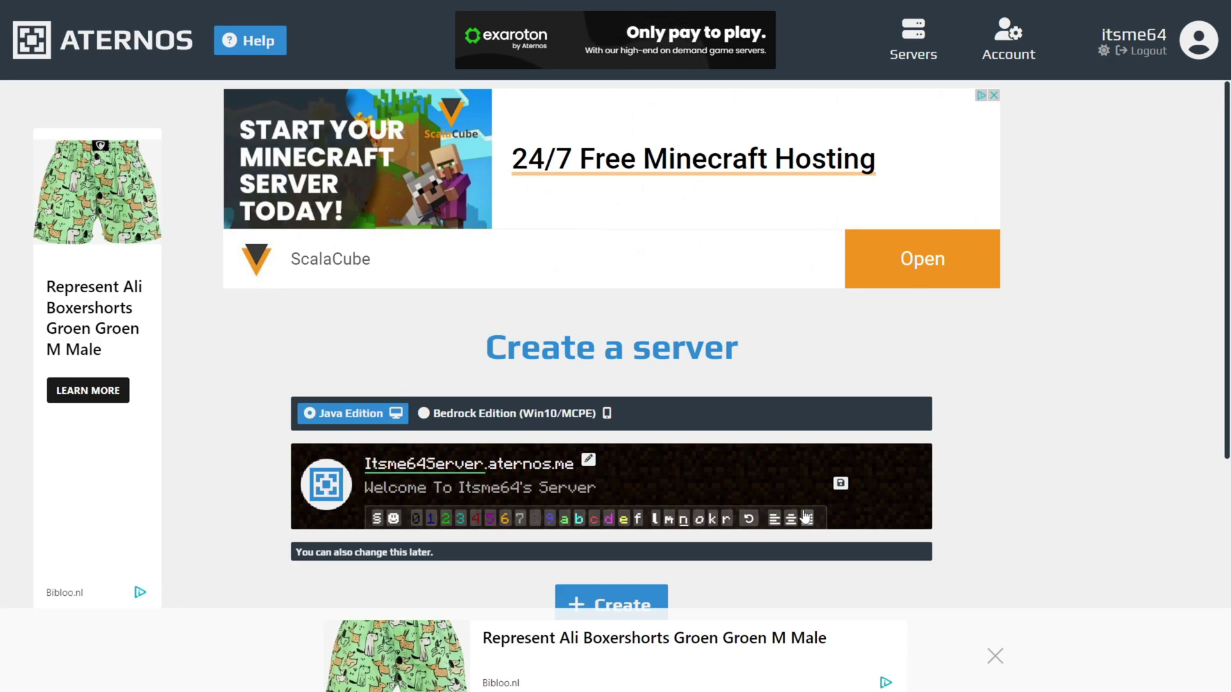
pyautogui.write(' Sub')
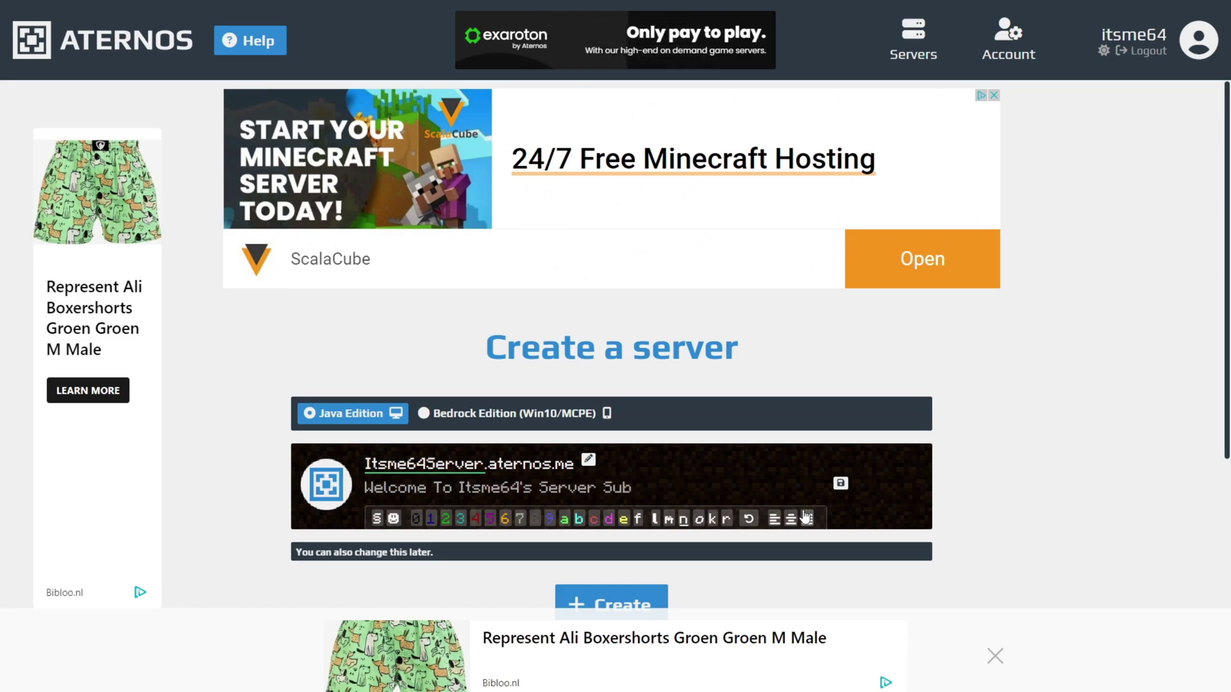
pyautogui.write('scribe')
pyautogui.moveTo(676, 498); pyautogui.dragTo(346, 493)
pyautogui.click(378, 520)
pyautogui.write('e')
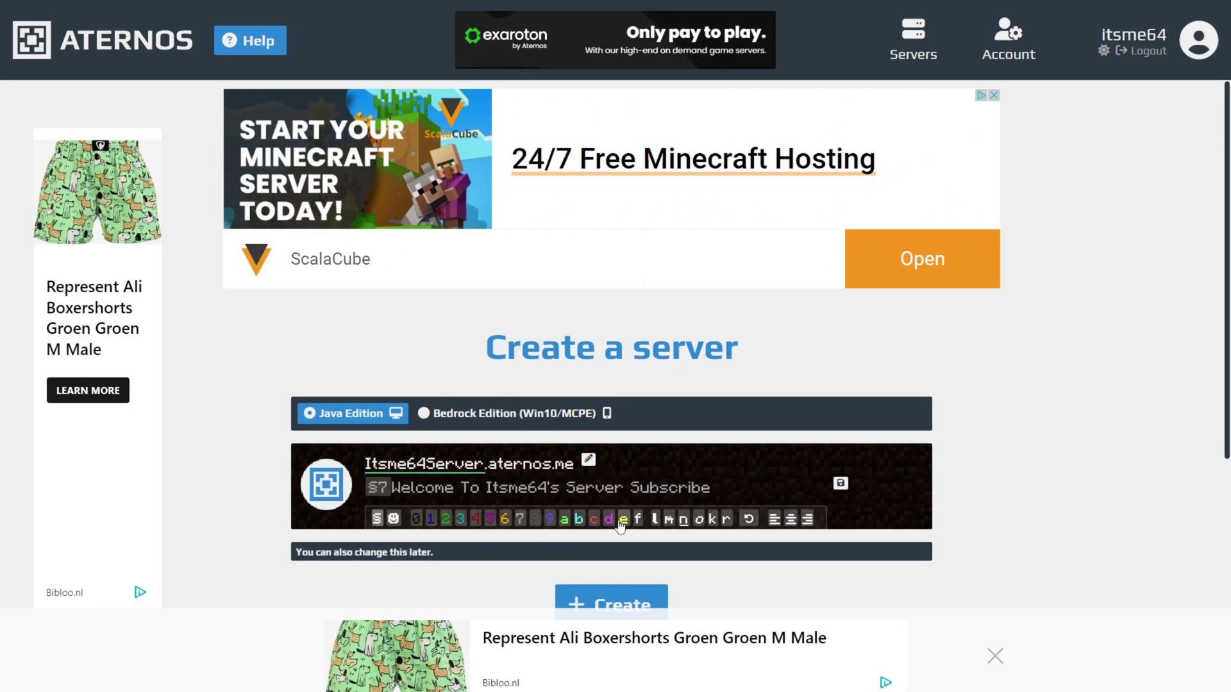
pyautogui.click(841, 484)
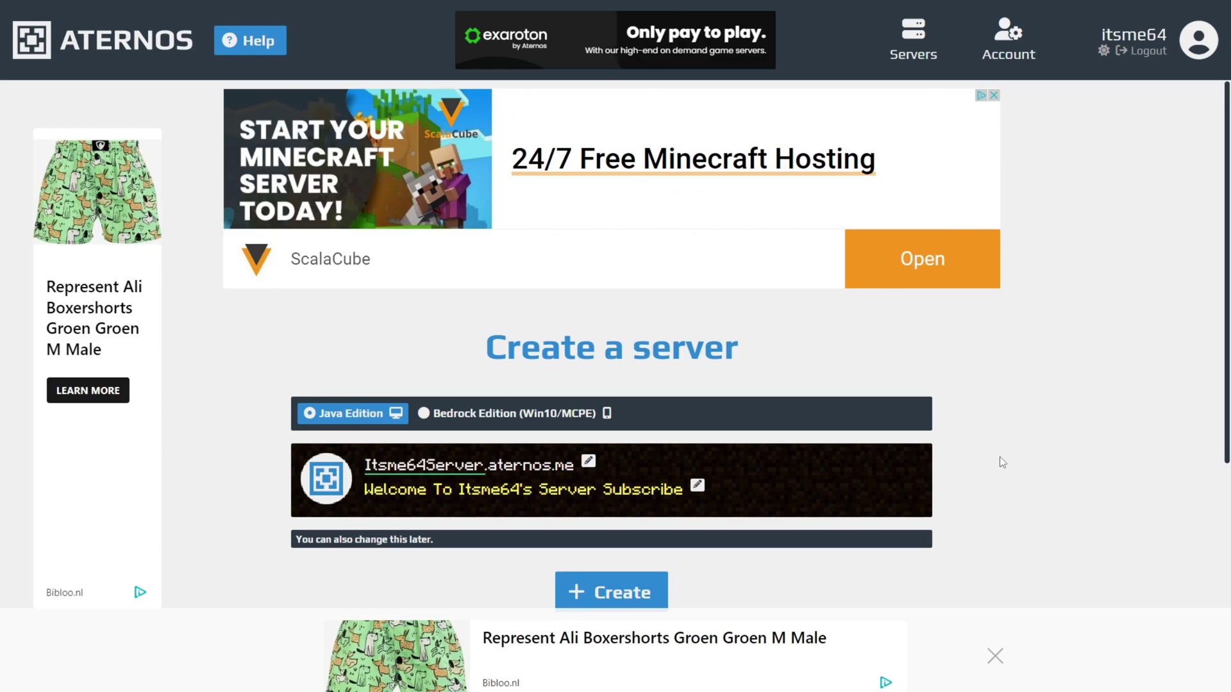
pyautogui.scroll(-1, 842, 464)
pyautogui.click(590, 514)
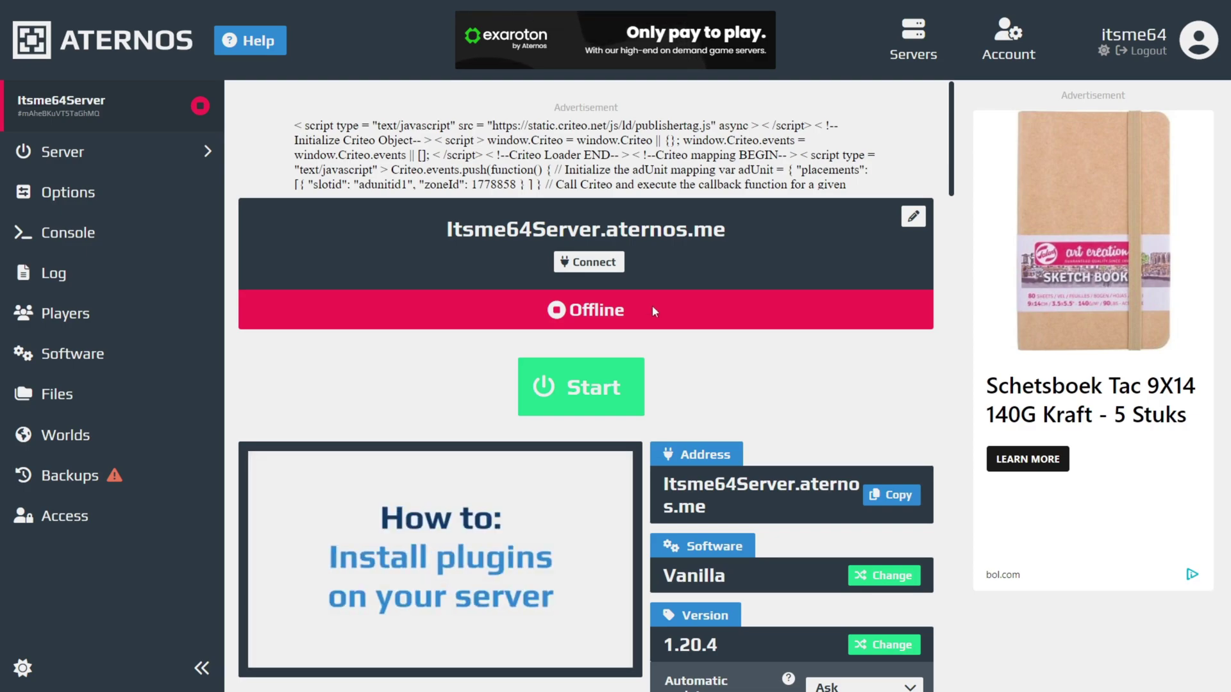
# - Scroll over the Itsme64Server dashboard showing Offline, Vanilla 1.20.4
pyautogui.scroll(-6, 680, 327)
pyautogui.scroll(6, 682, 362)
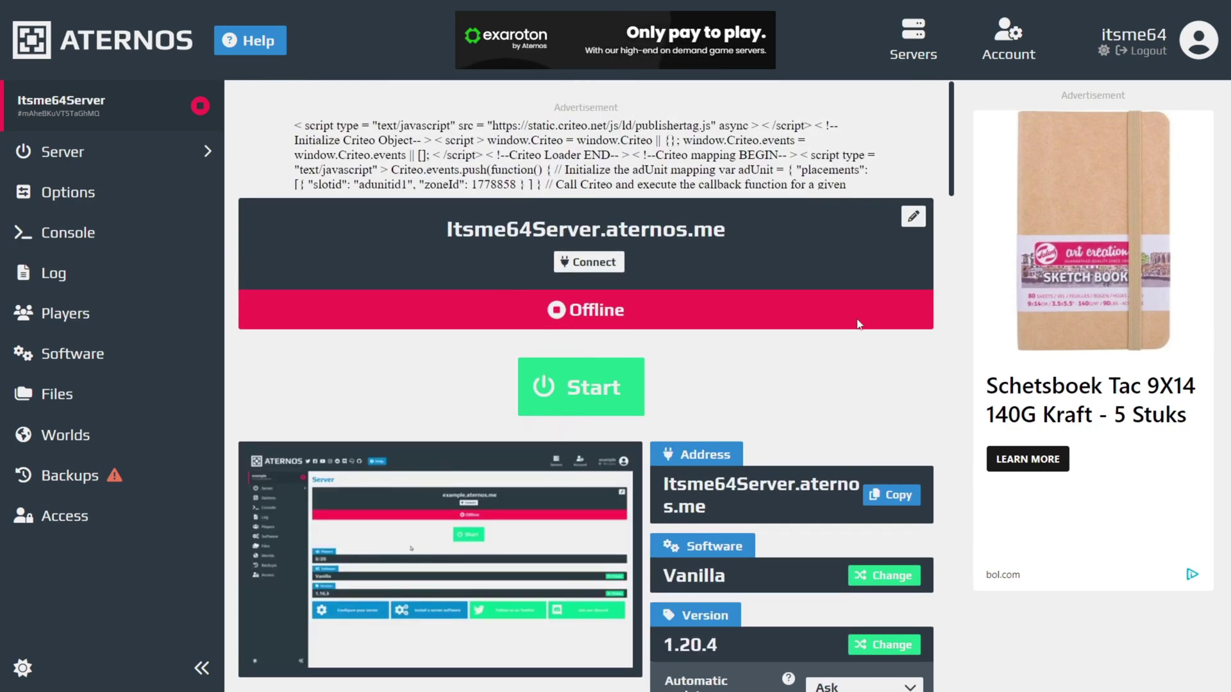
# - In the server options, turn off flying
pyautogui.click(137, 200)
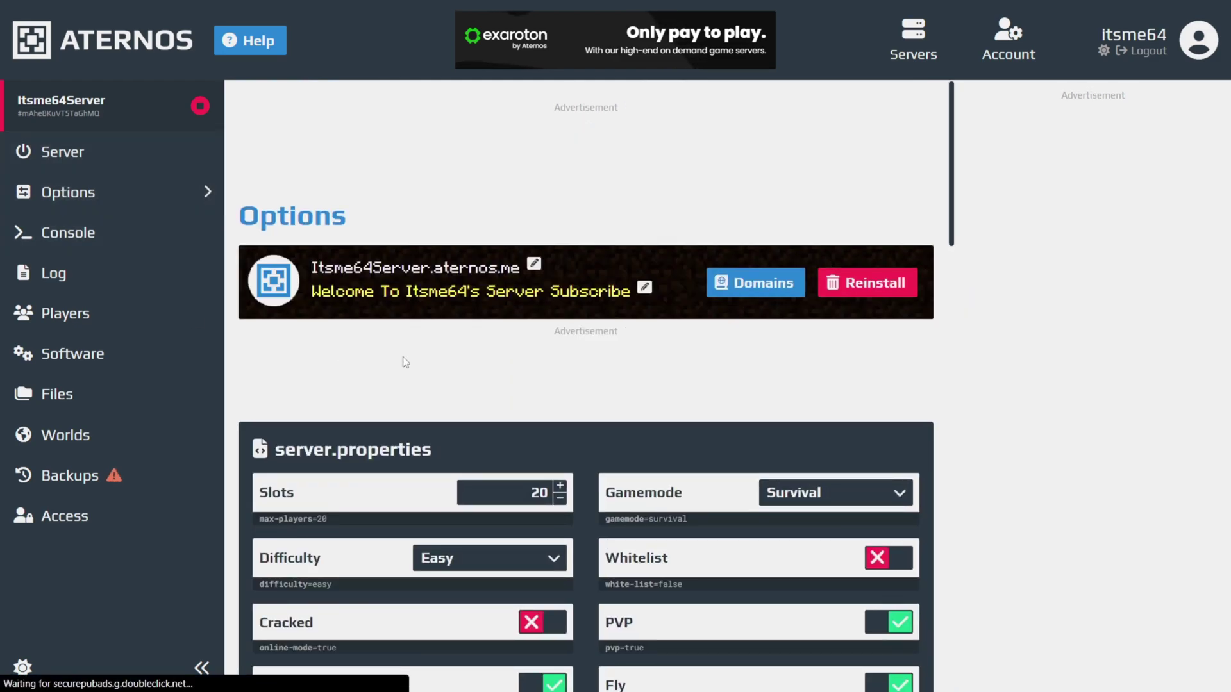
pyautogui.scroll(-5, 444, 359)
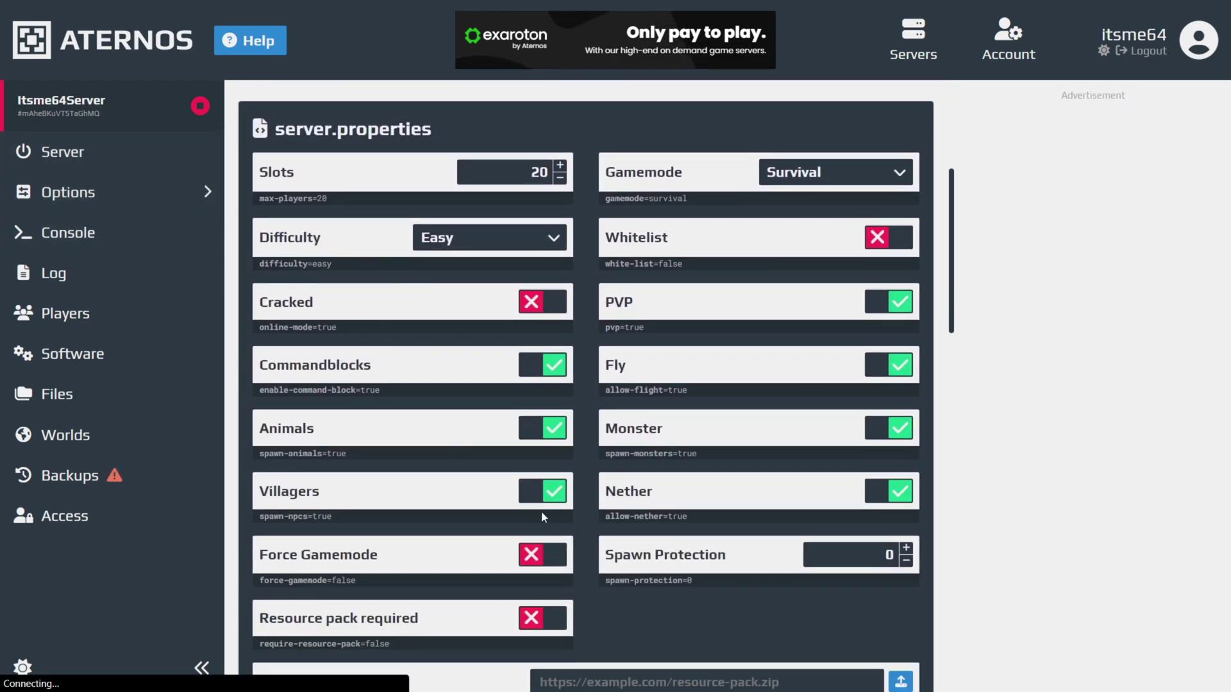
pyautogui.scroll(-1, 652, 625)
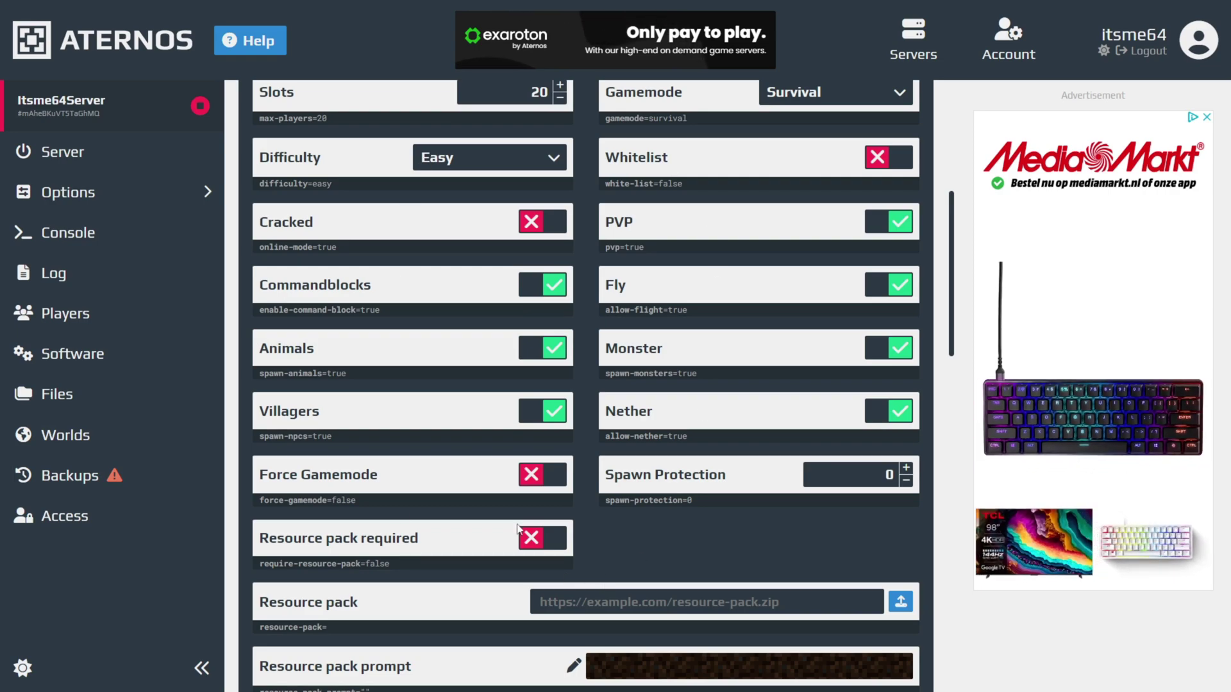
pyautogui.click(891, 285)
# - Change player slots from 20 to 6 and turn on the whitelist
pyautogui.scroll(1, 665, 379)
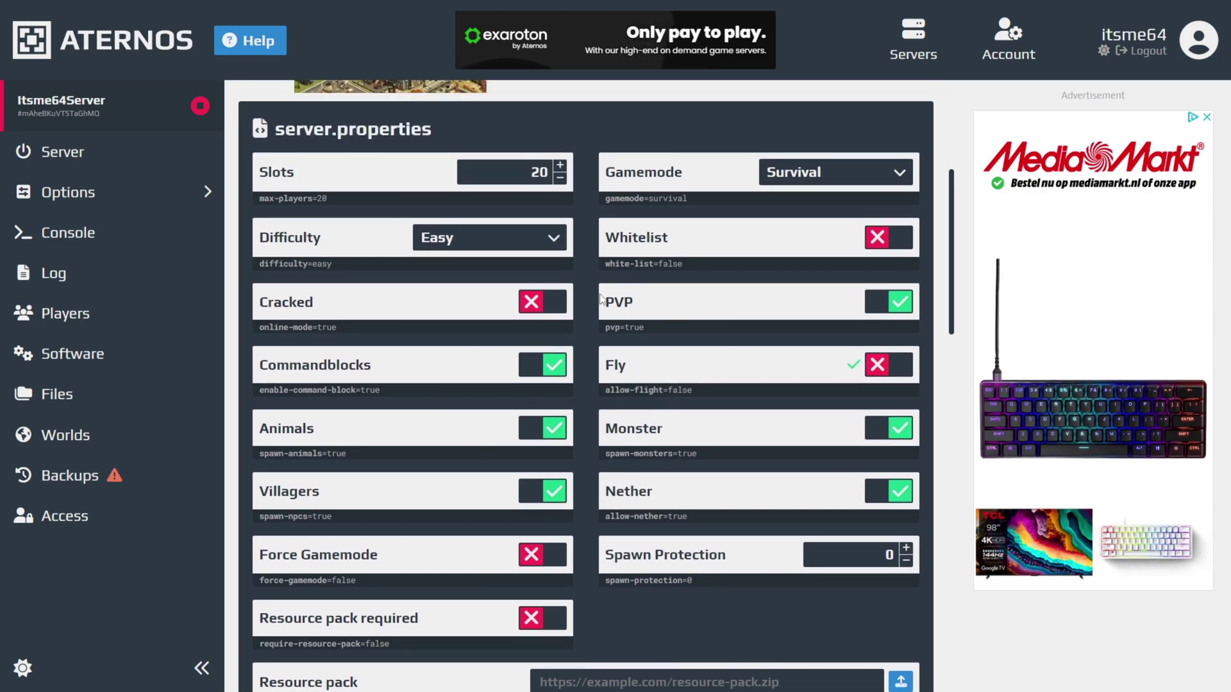
pyautogui.scroll(1, 666, 378)
pyautogui.click(561, 256)
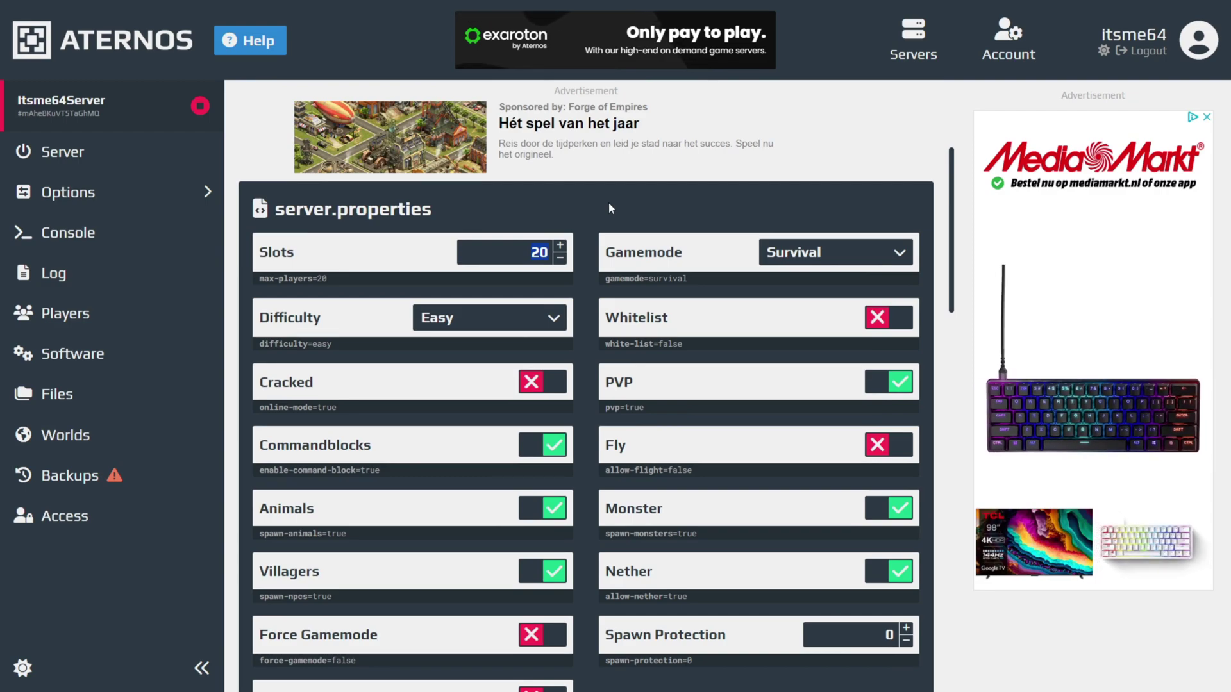
pyautogui.write('6')
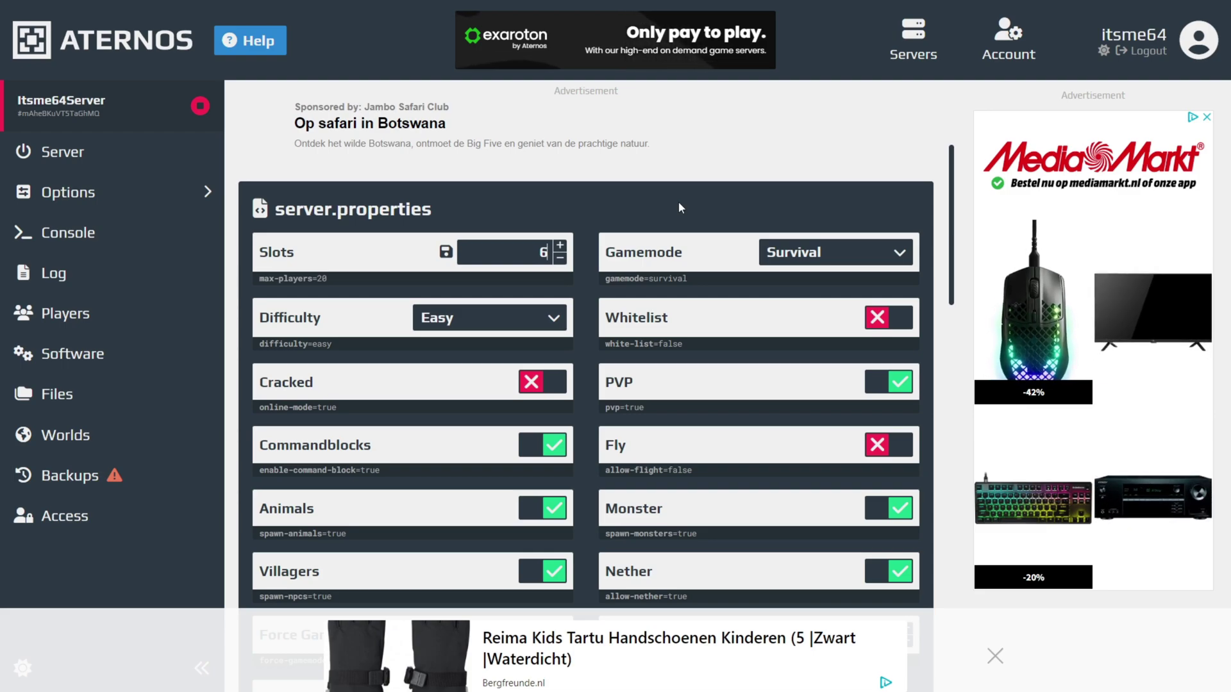
pyautogui.click(446, 252)
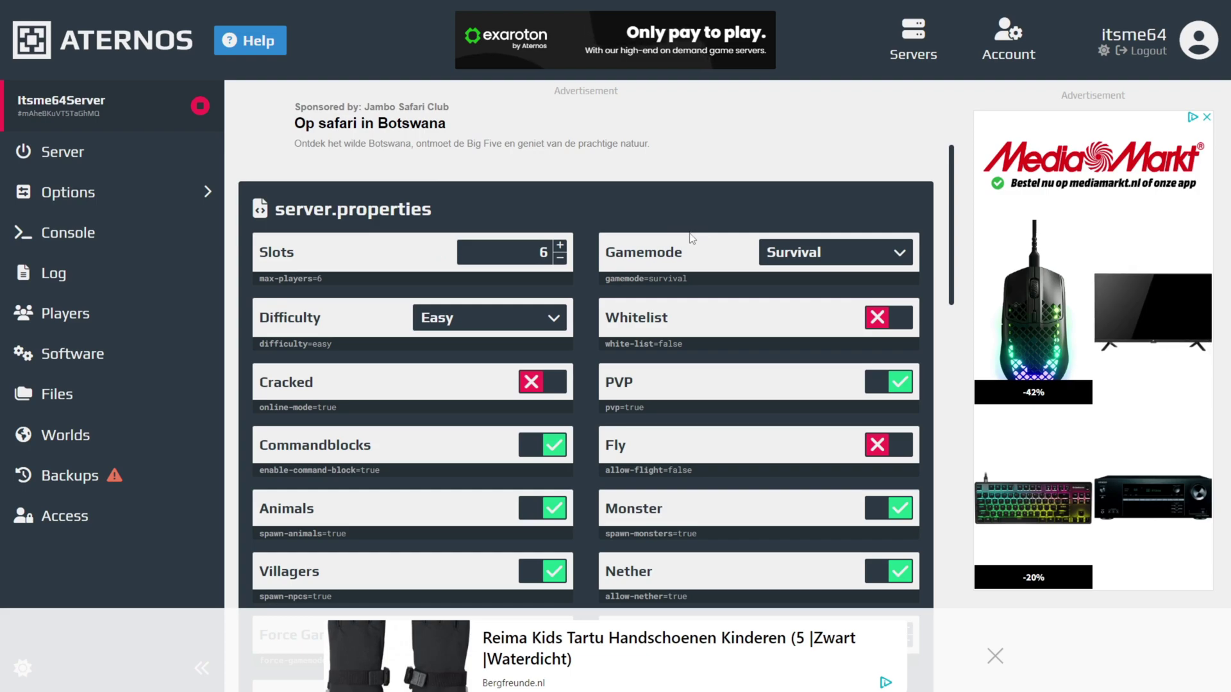
pyautogui.click(882, 326)
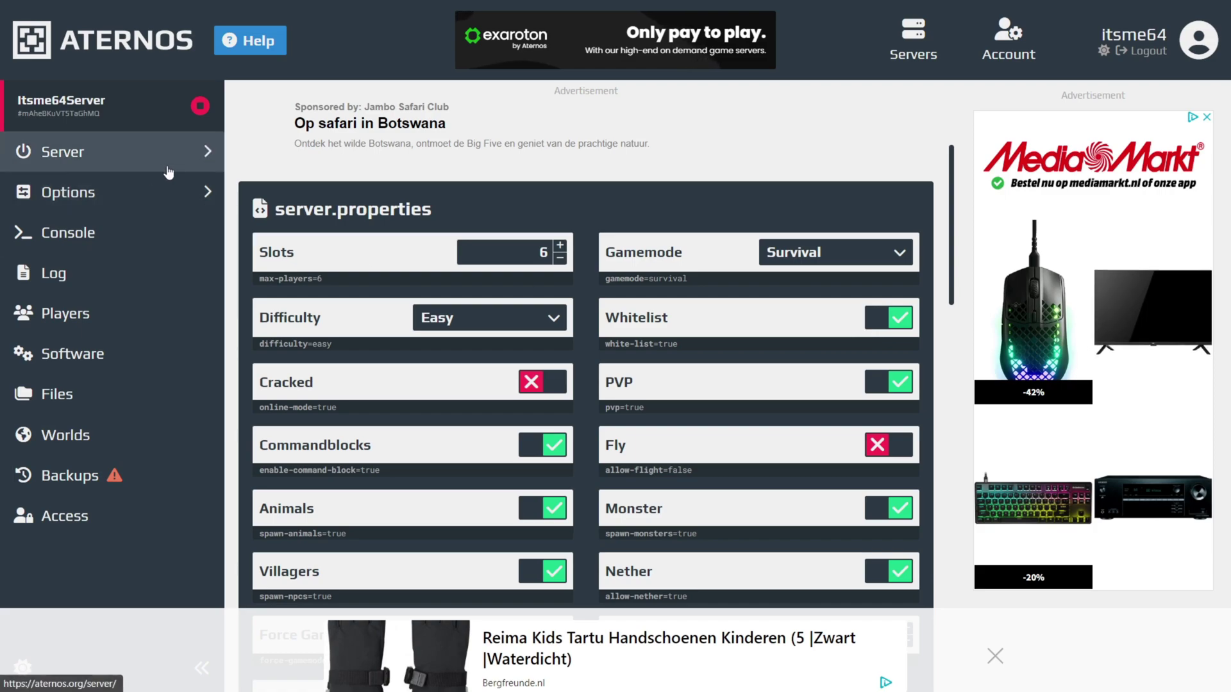
# - Look at the offline server console, then view the empty server log
pyautogui.click(137, 240)
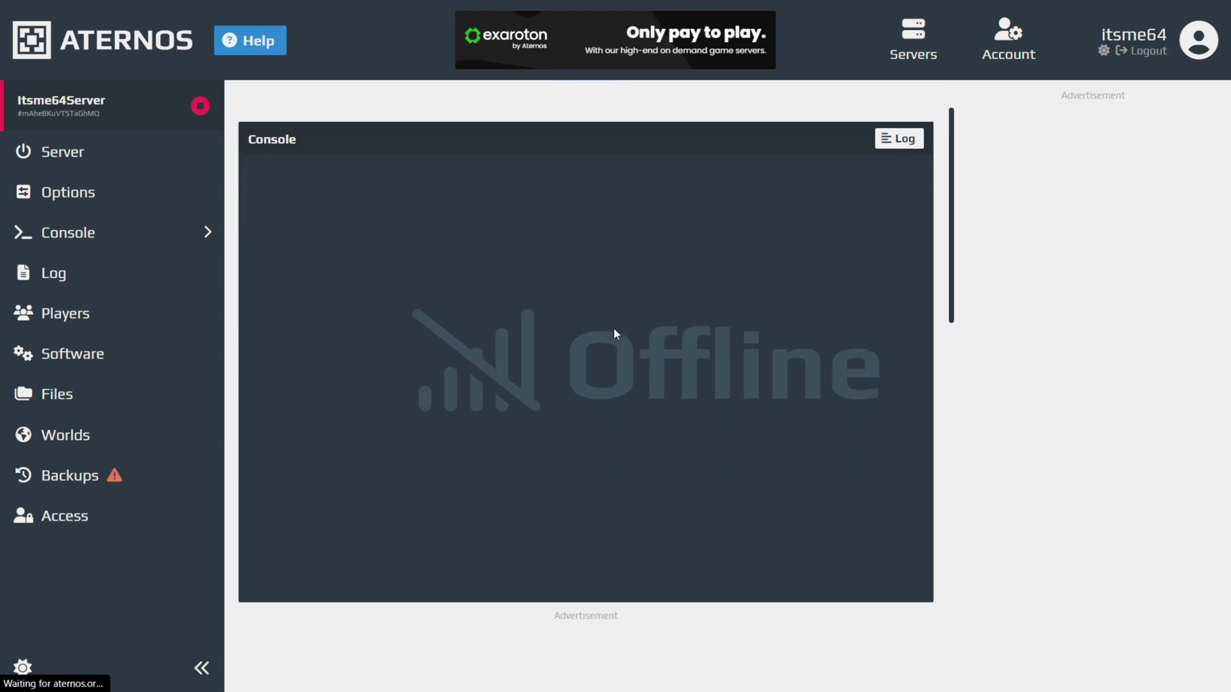
pyautogui.scroll(2, 613, 333)
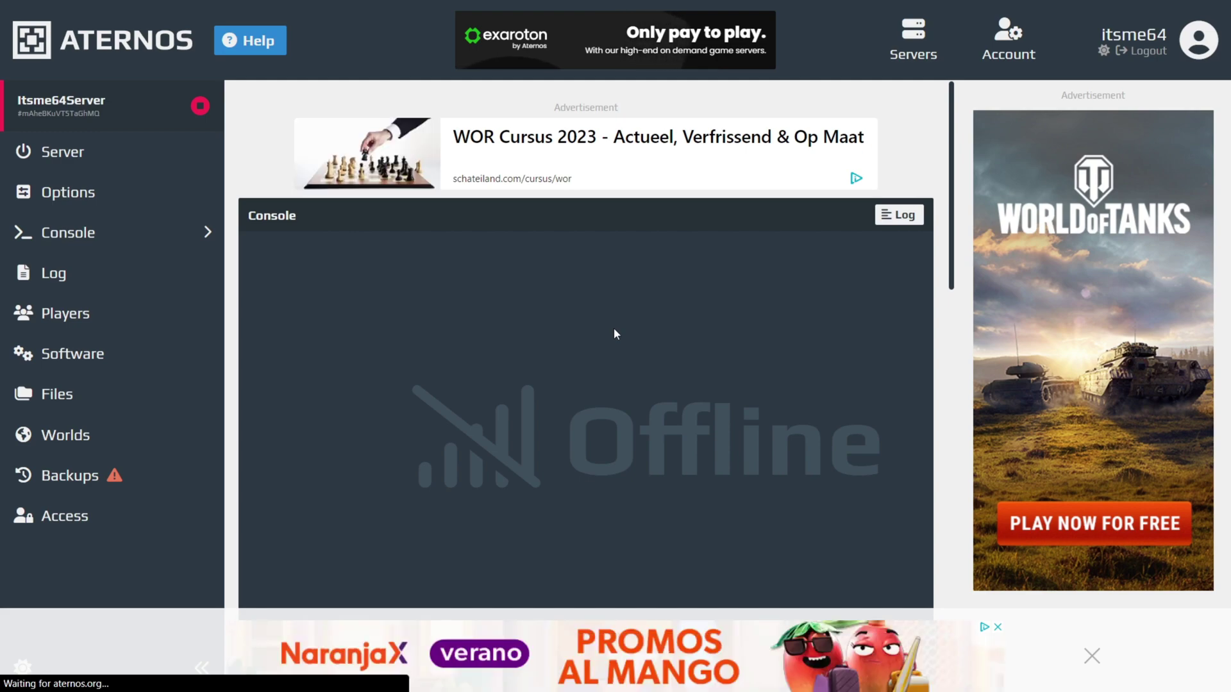
pyautogui.click(82, 285)
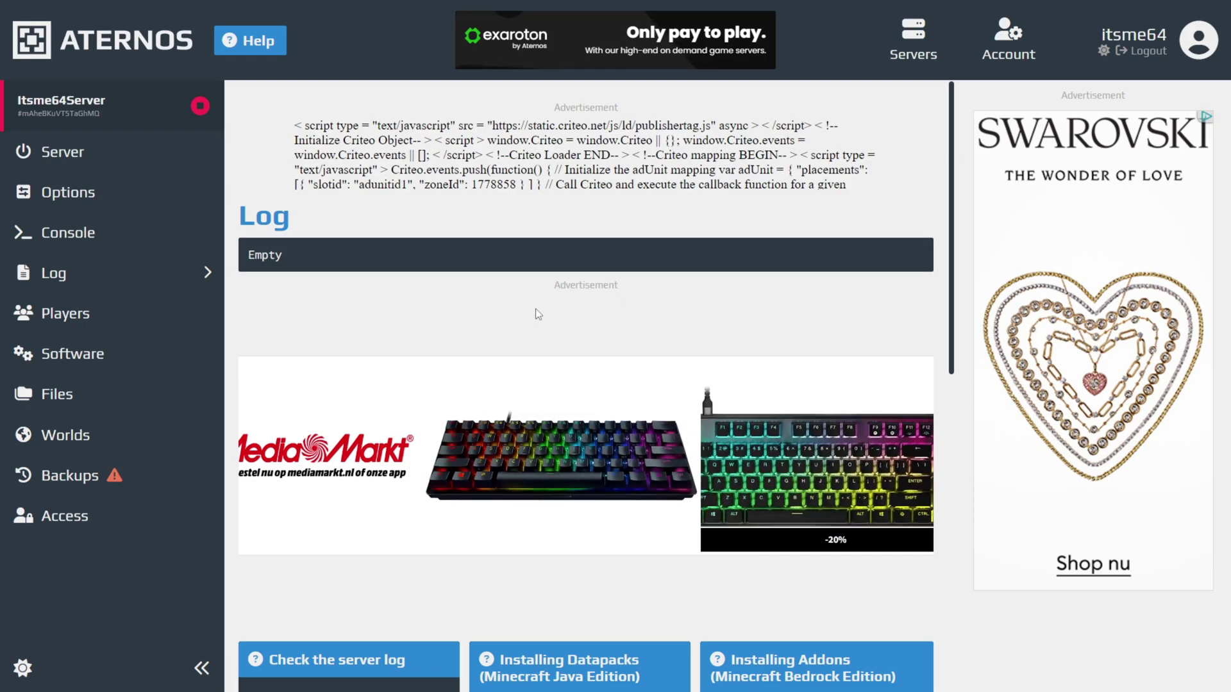
# - Browse the Vanilla software versions, 1.20.4 down to 1.1.0, with 1.20.4 installed
pyautogui.click(137, 360)
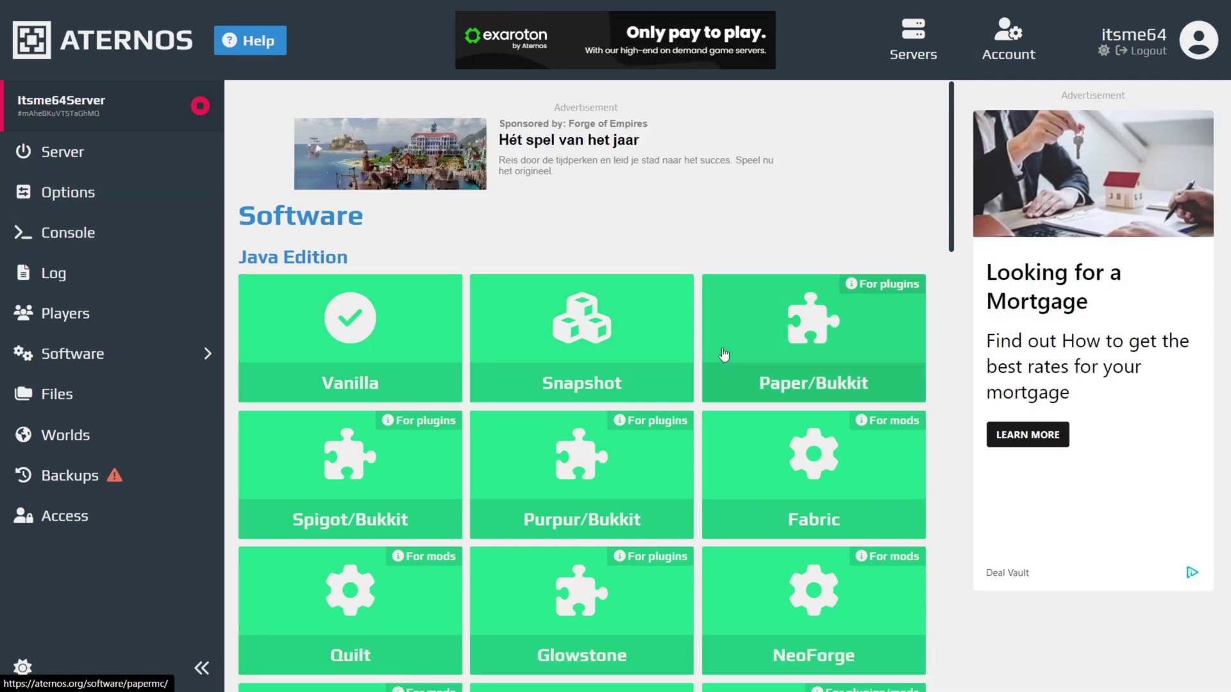
pyautogui.scroll(-6, 770, 359)
pyautogui.scroll(2, 845, 459)
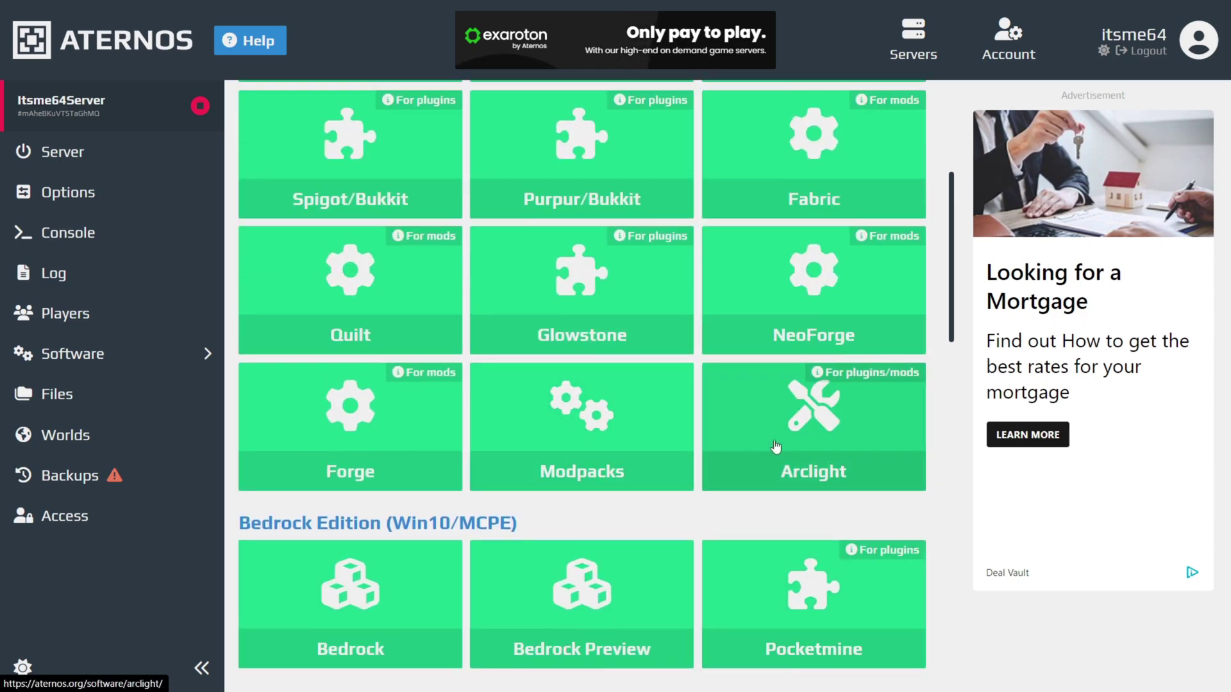
pyautogui.scroll(3, 540, 514)
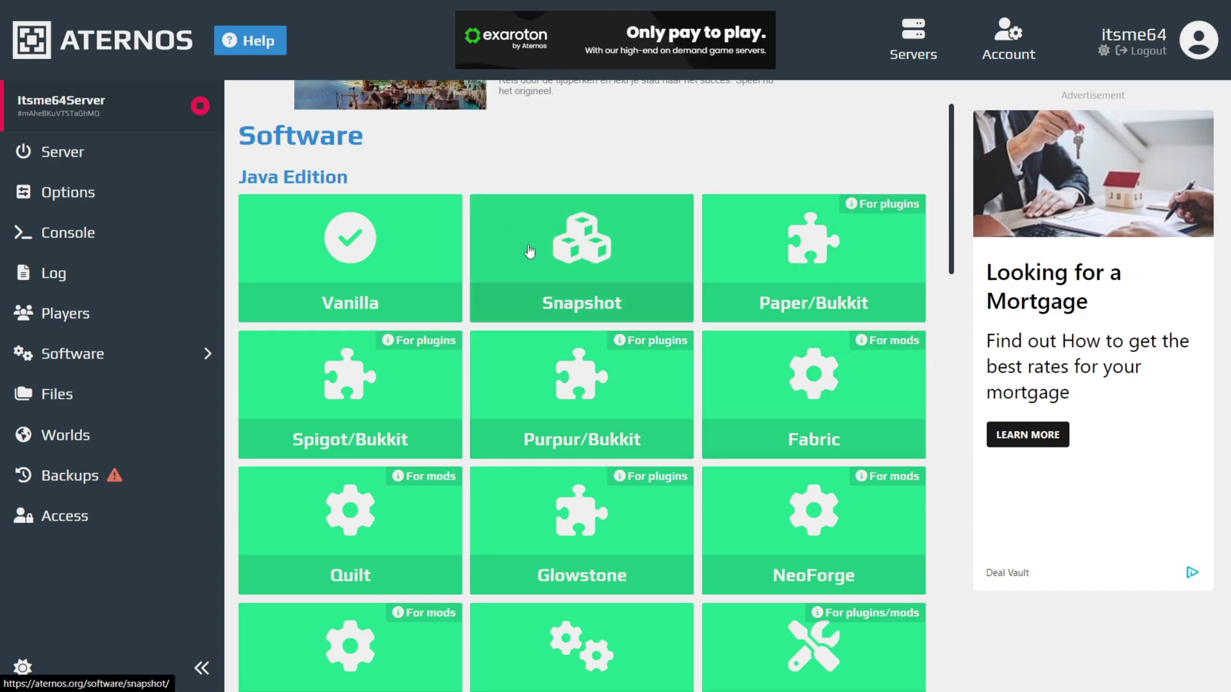
pyautogui.click(365, 251)
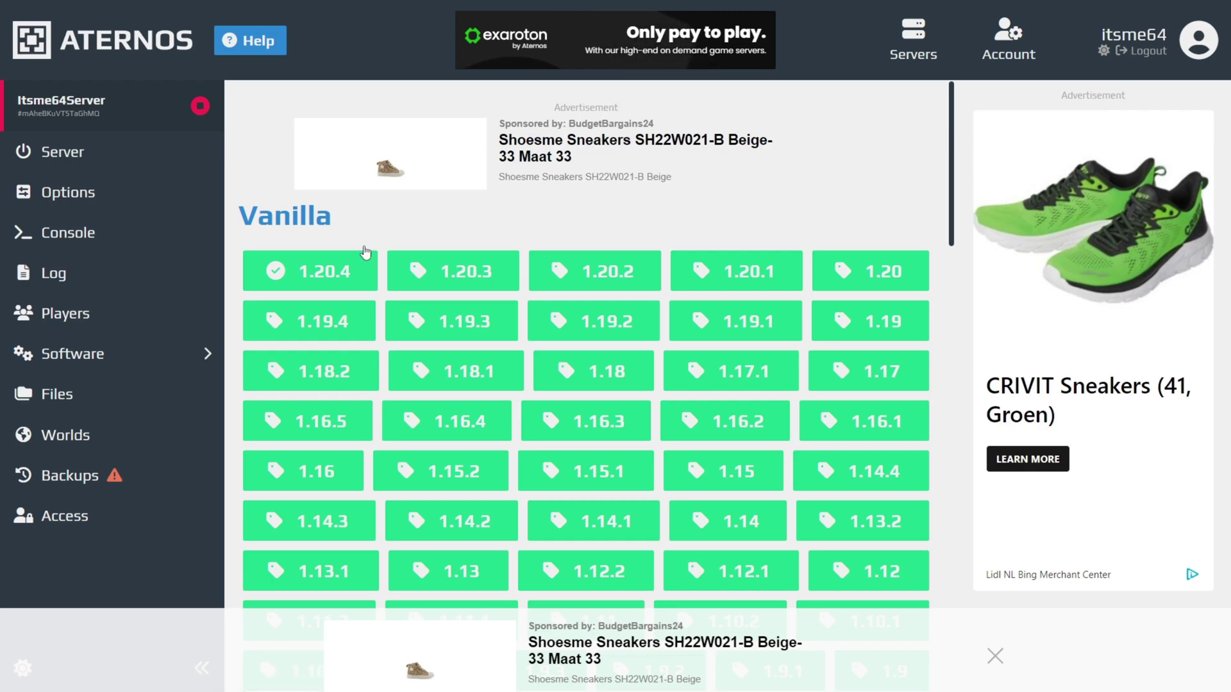
pyautogui.scroll(-7, 778, 354)
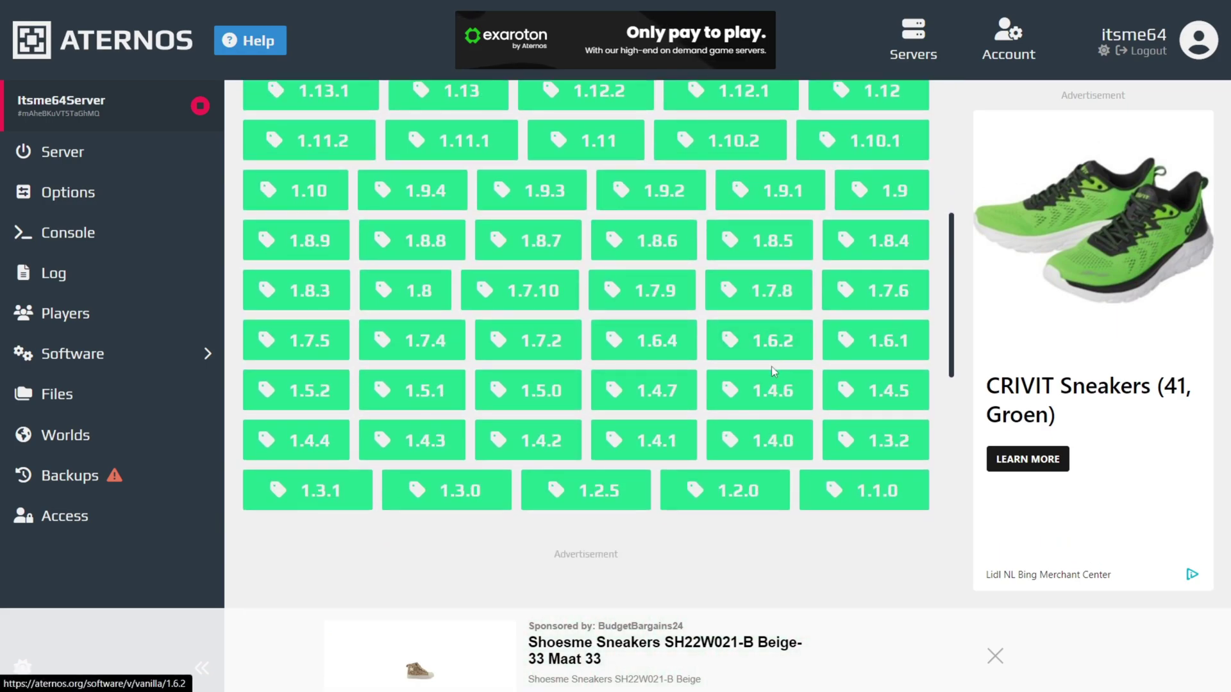
pyautogui.scroll(7, 761, 390)
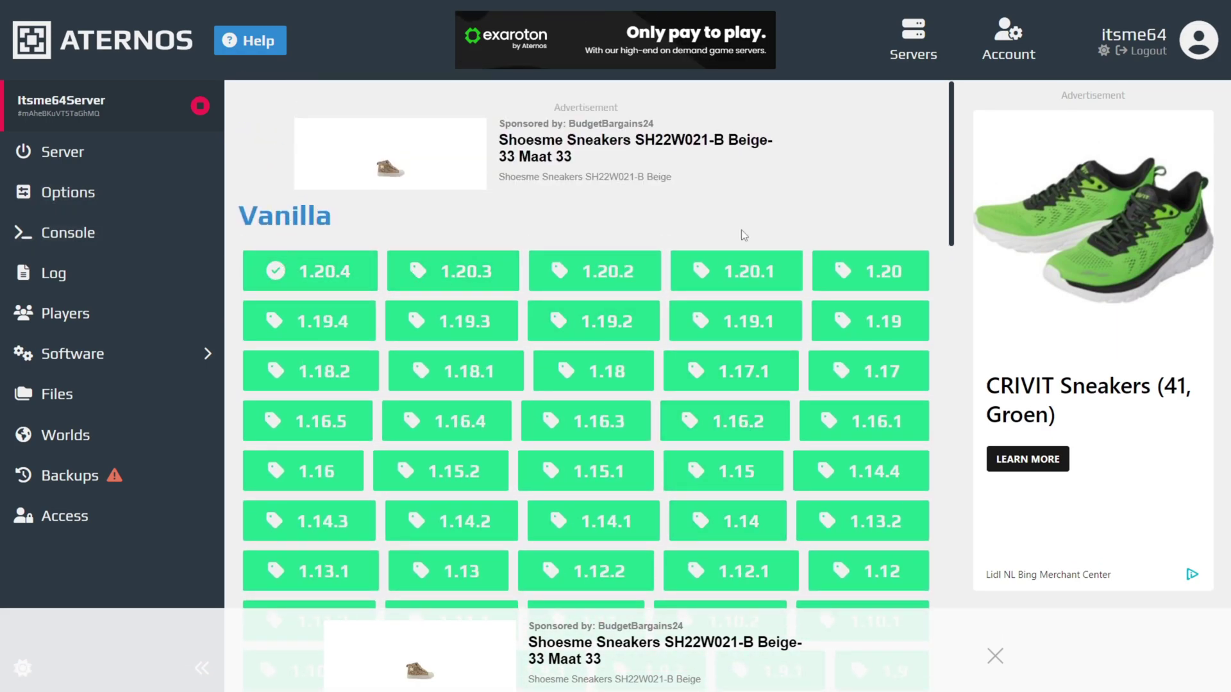
# - View the Backups page, which requires connecting a Google account for Drive backups
pyautogui.click(125, 478)
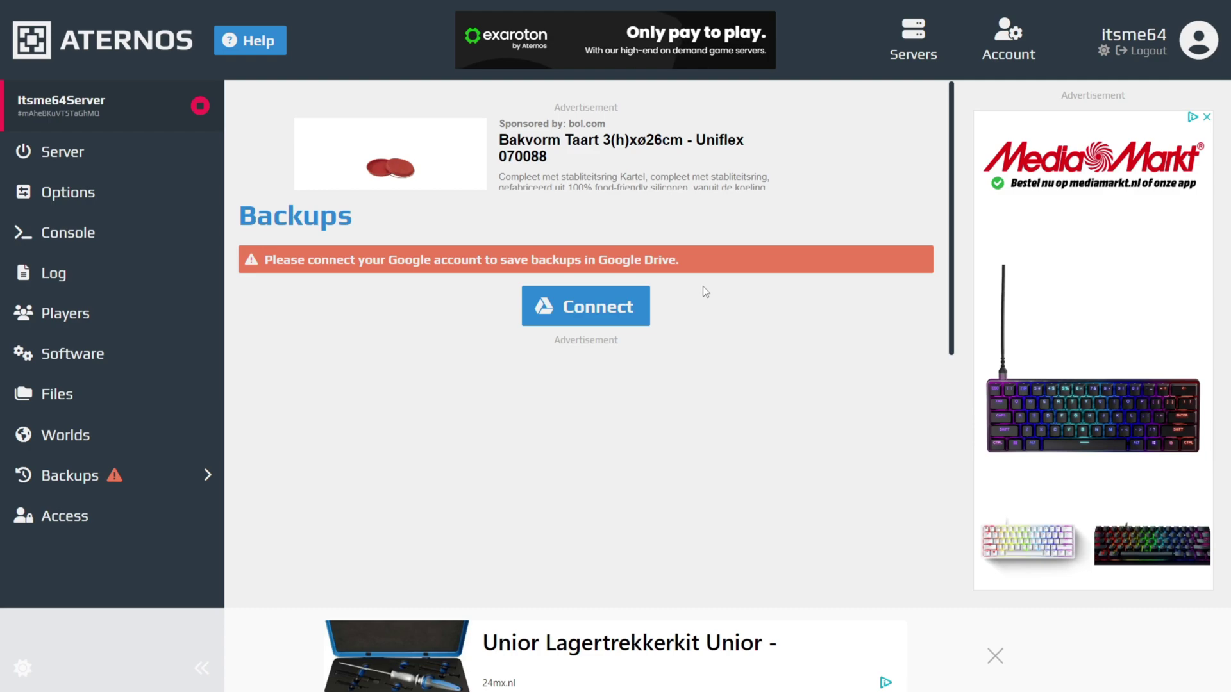
# - Start Itsme64Server, accepting the Minecraft EULA, and go to Access once Online
pyautogui.click(149, 156)
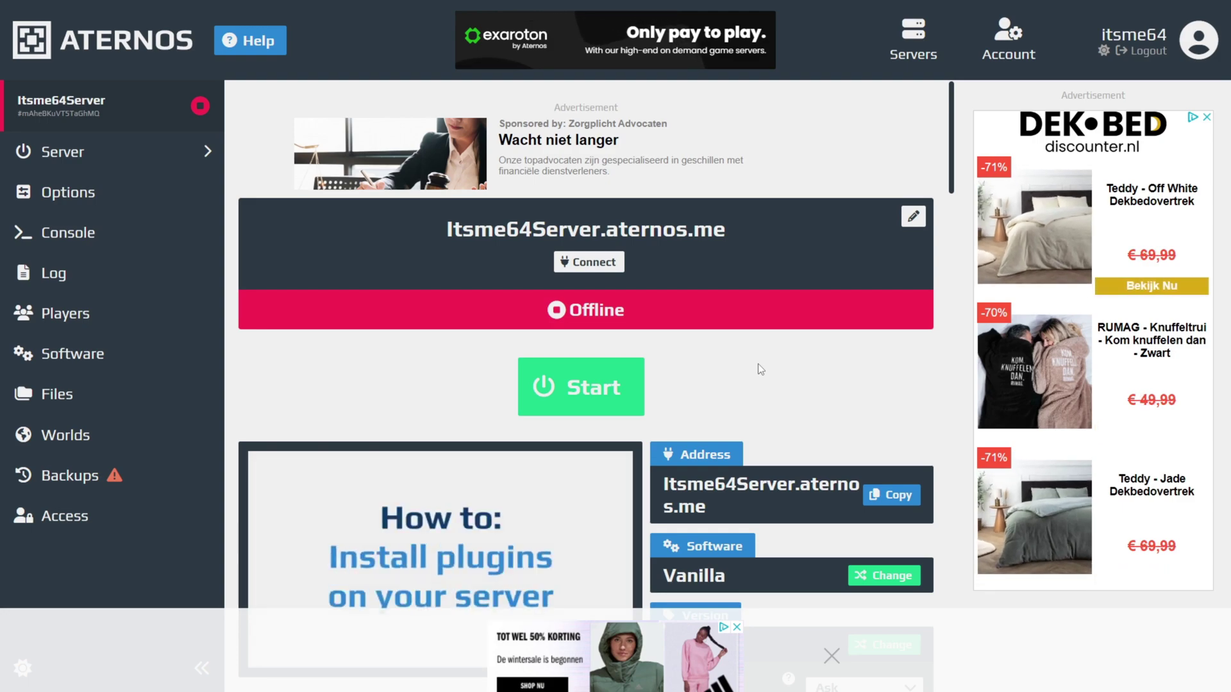
pyautogui.click(625, 375)
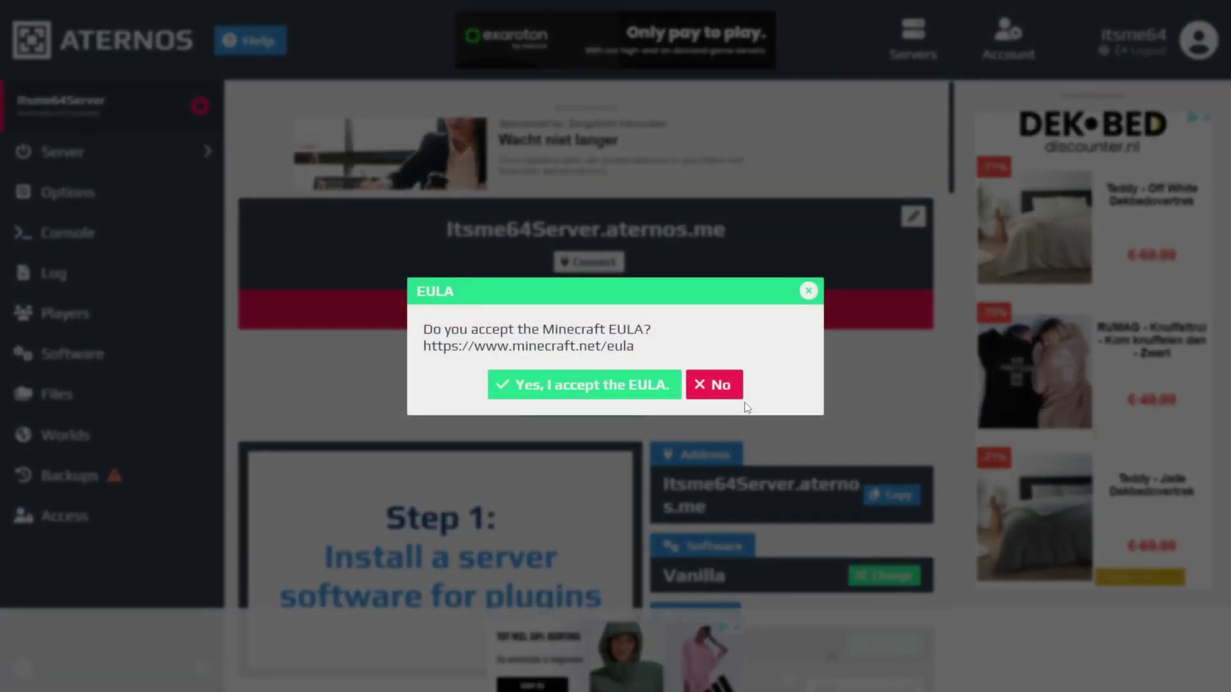
pyautogui.click(641, 386)
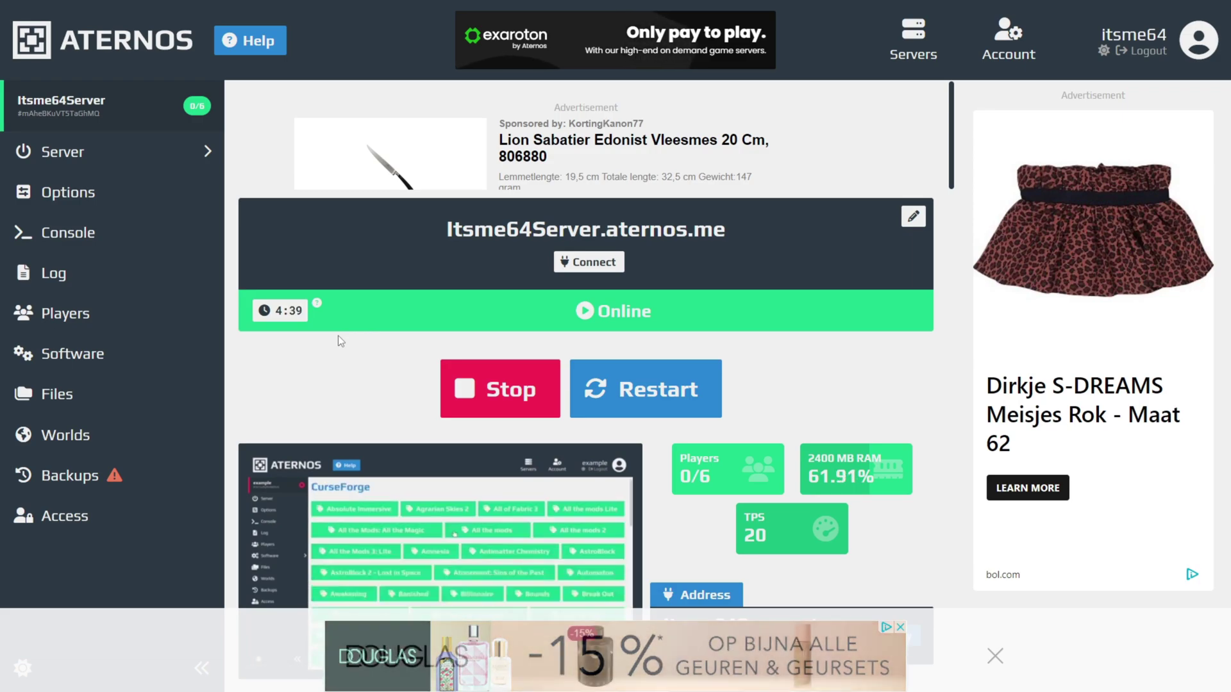
pyautogui.click(80, 523)
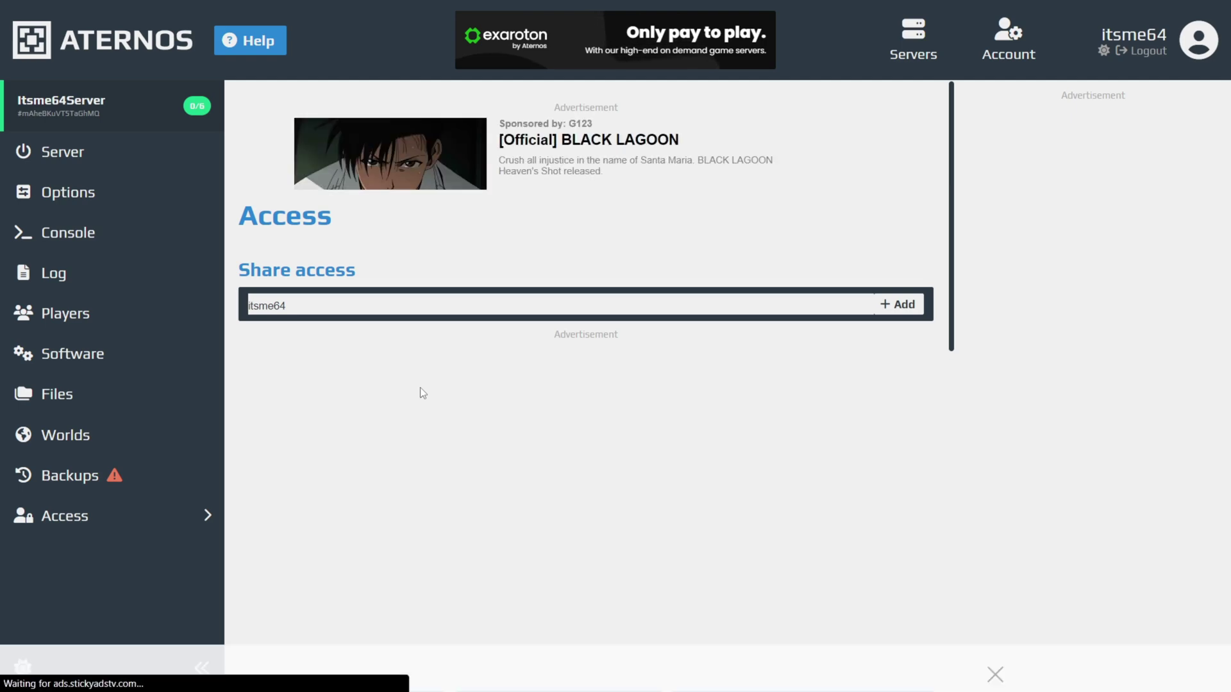
# - Dismiss browser login suggestions on the share-access field and return to the Online dashboard
pyautogui.click(394, 306)
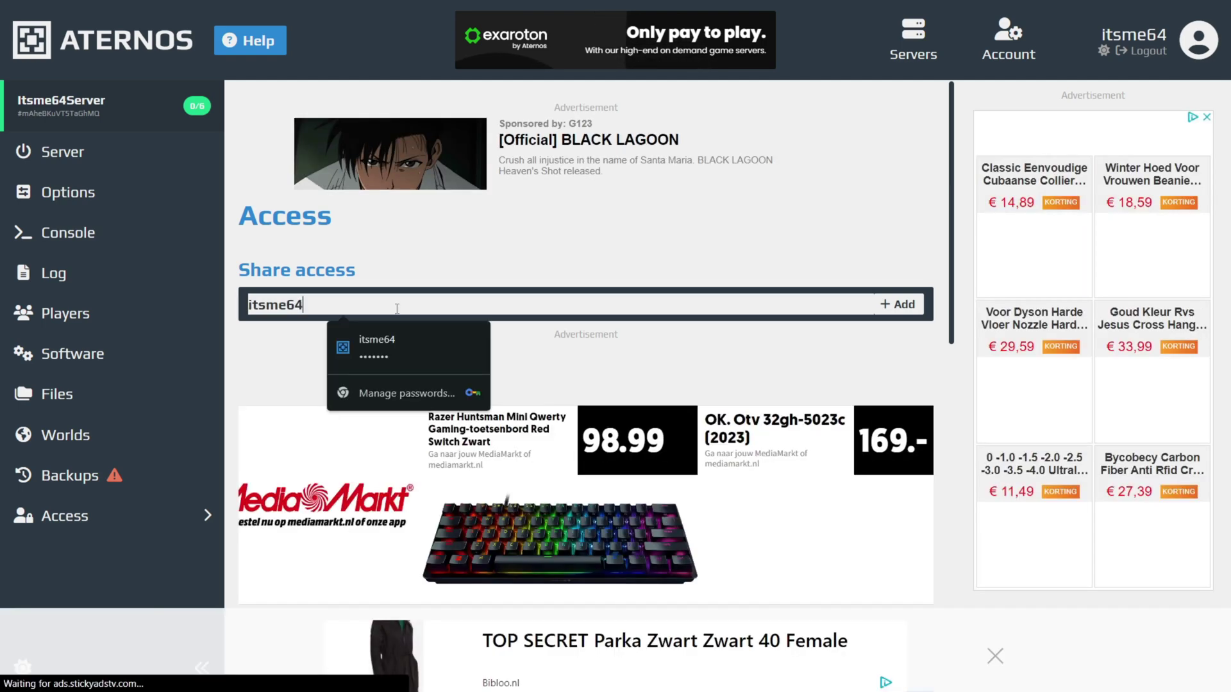
pyautogui.click(575, 385)
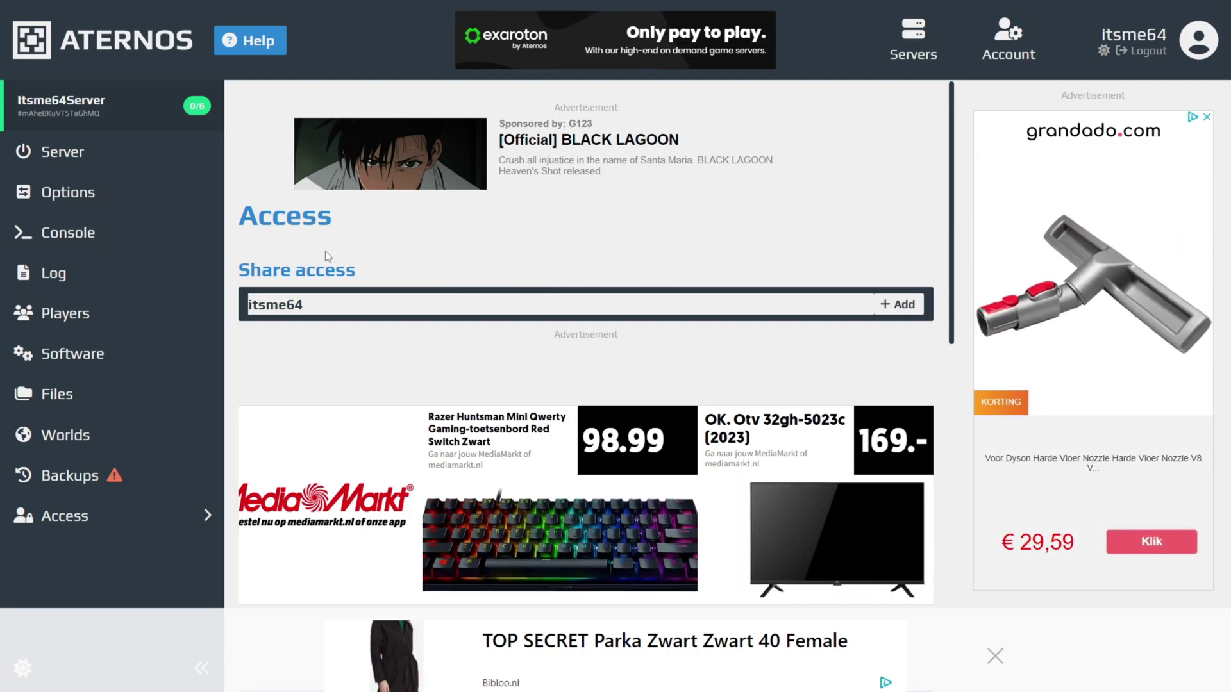
pyautogui.click(298, 305)
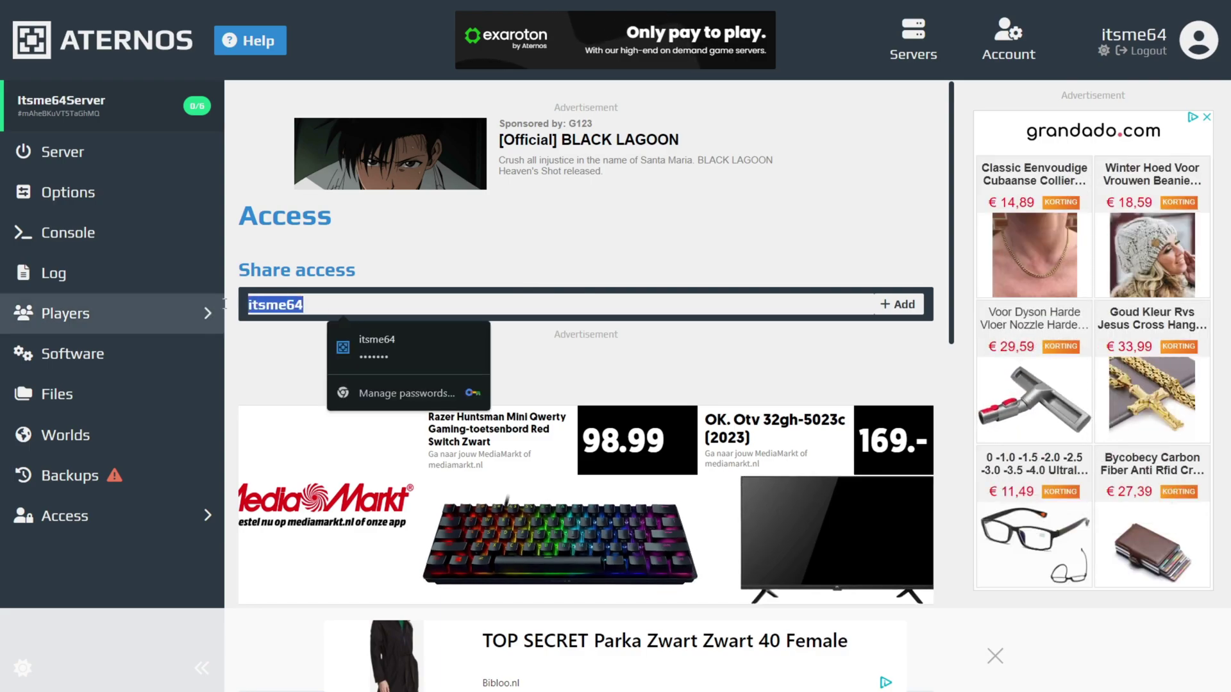
pyautogui.click(275, 329)
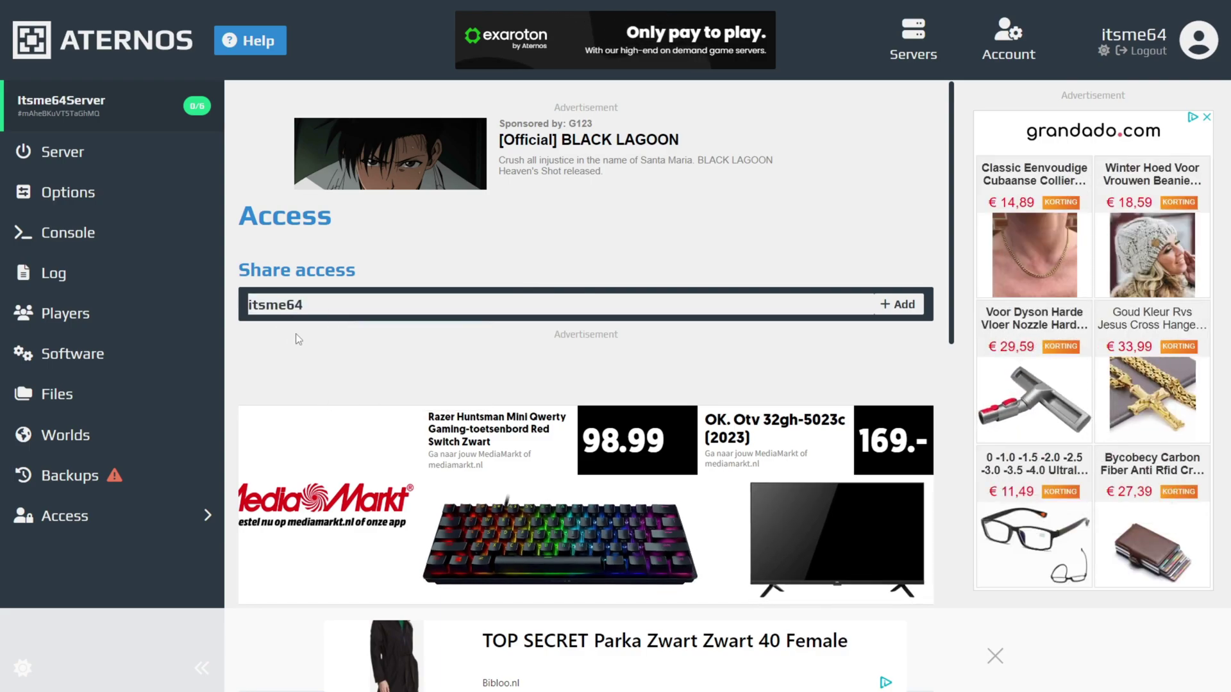
pyautogui.click(150, 161)
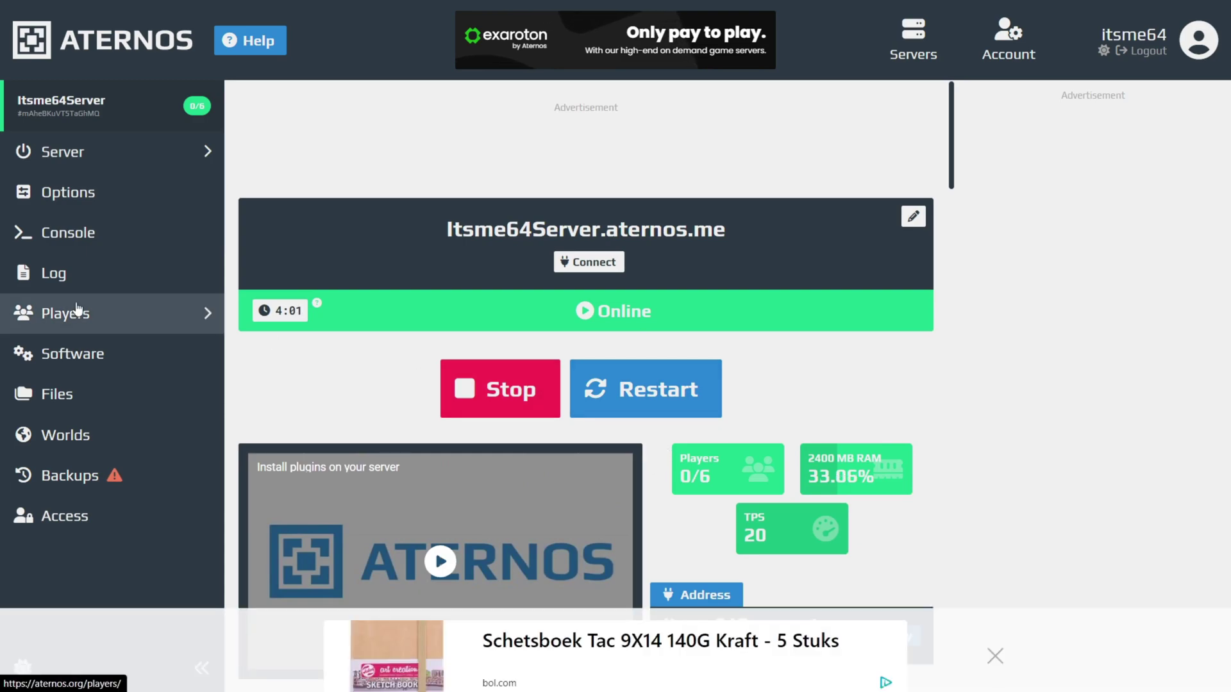
# - Add Bully to the Banned players list and go back to the Players overview
pyautogui.click(130, 321)
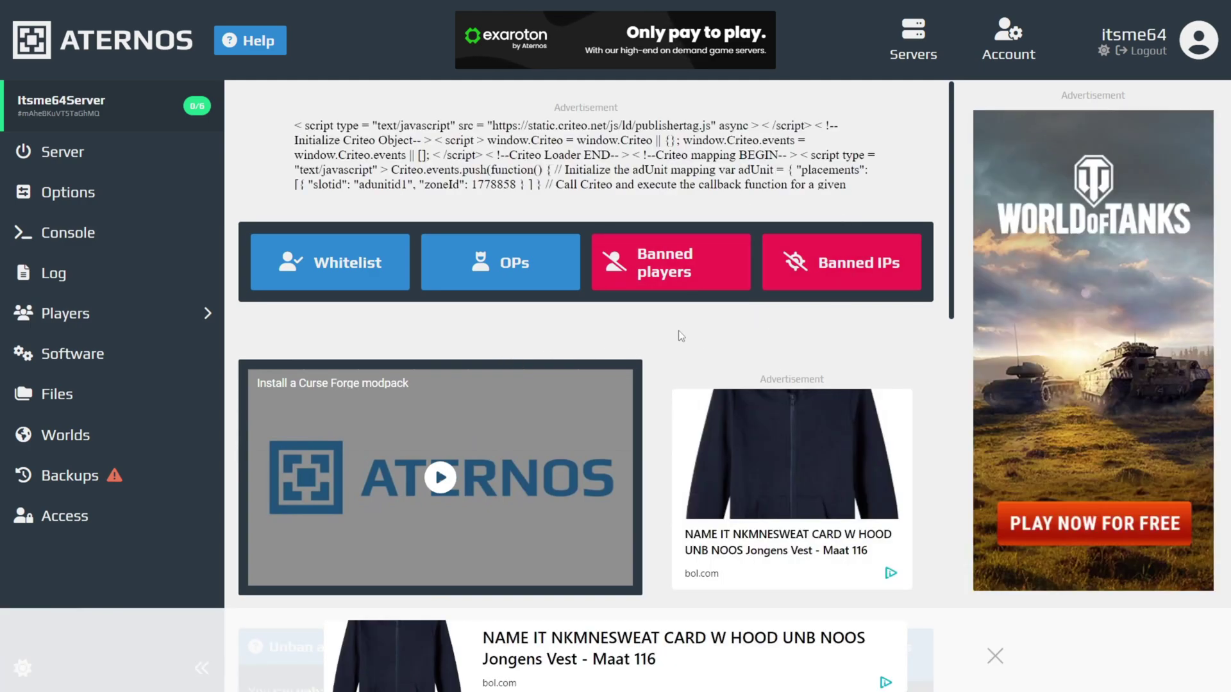
pyautogui.click(685, 262)
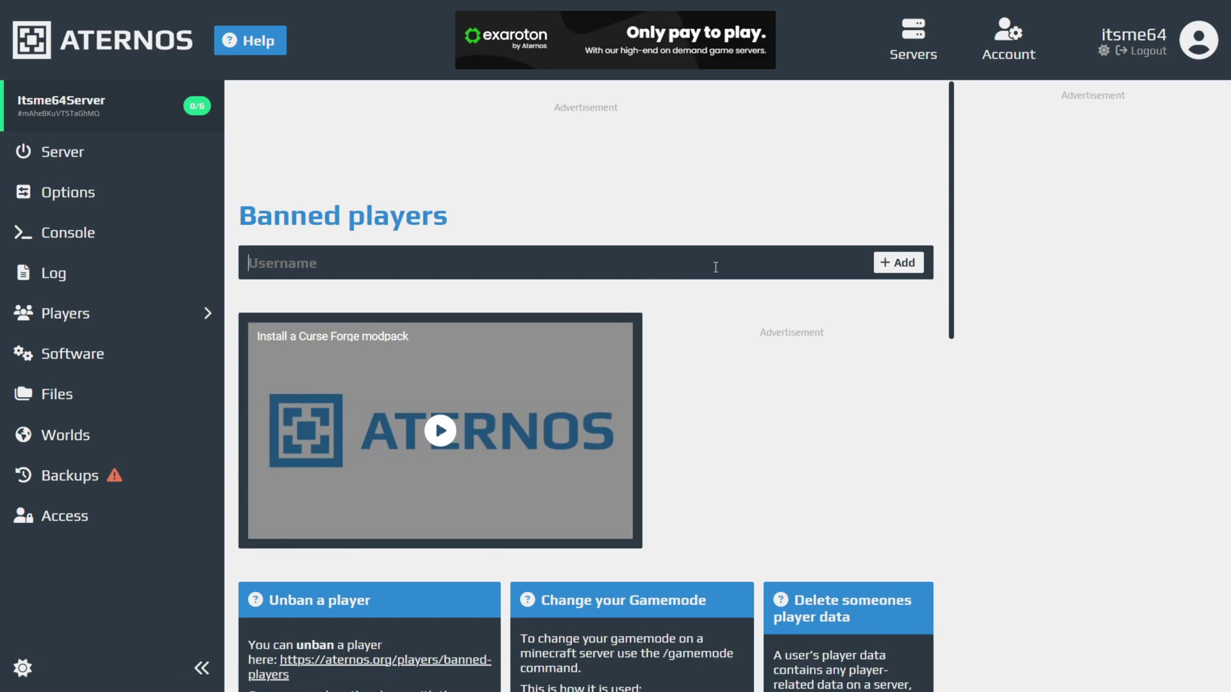
pyautogui.click(791, 248)
pyautogui.write('Bully')
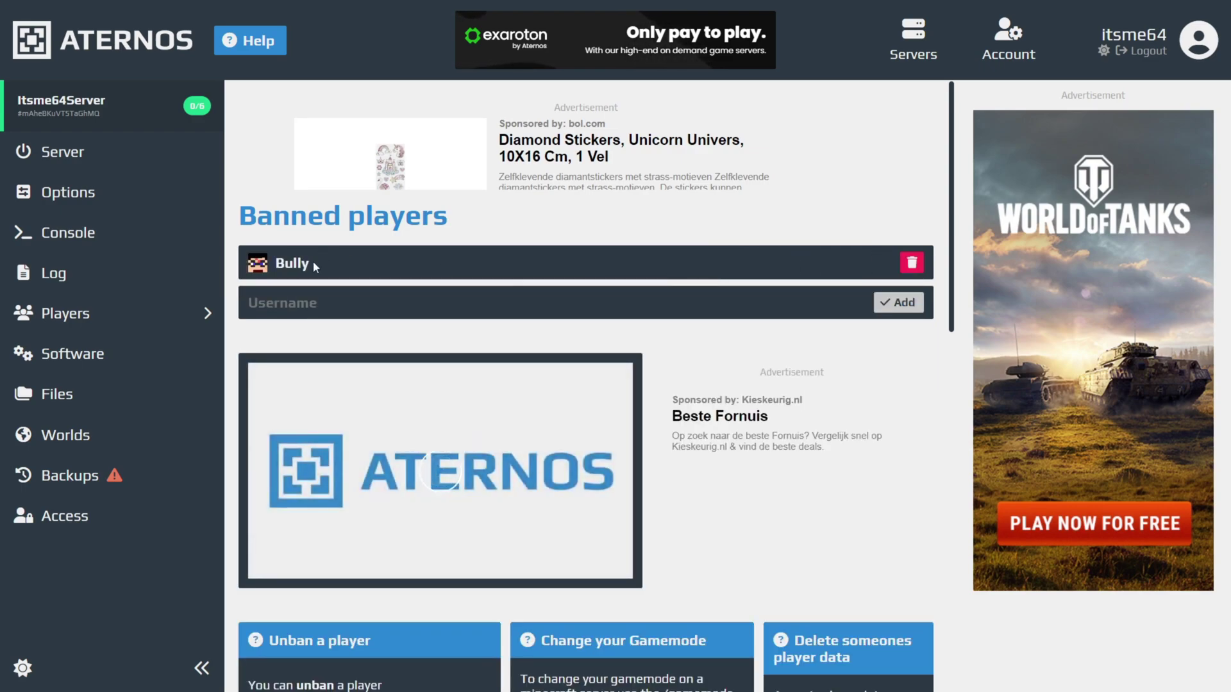
pyautogui.moveTo(313, 260); pyautogui.dragTo(290, 263)
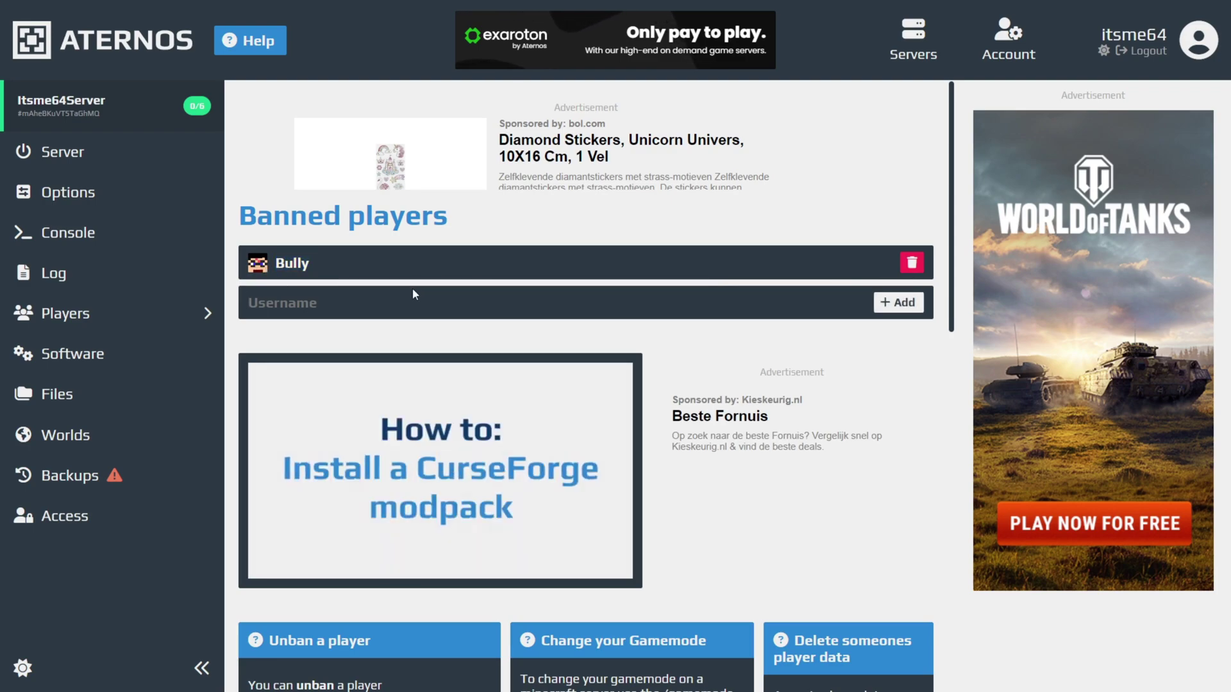
pyautogui.click(170, 314)
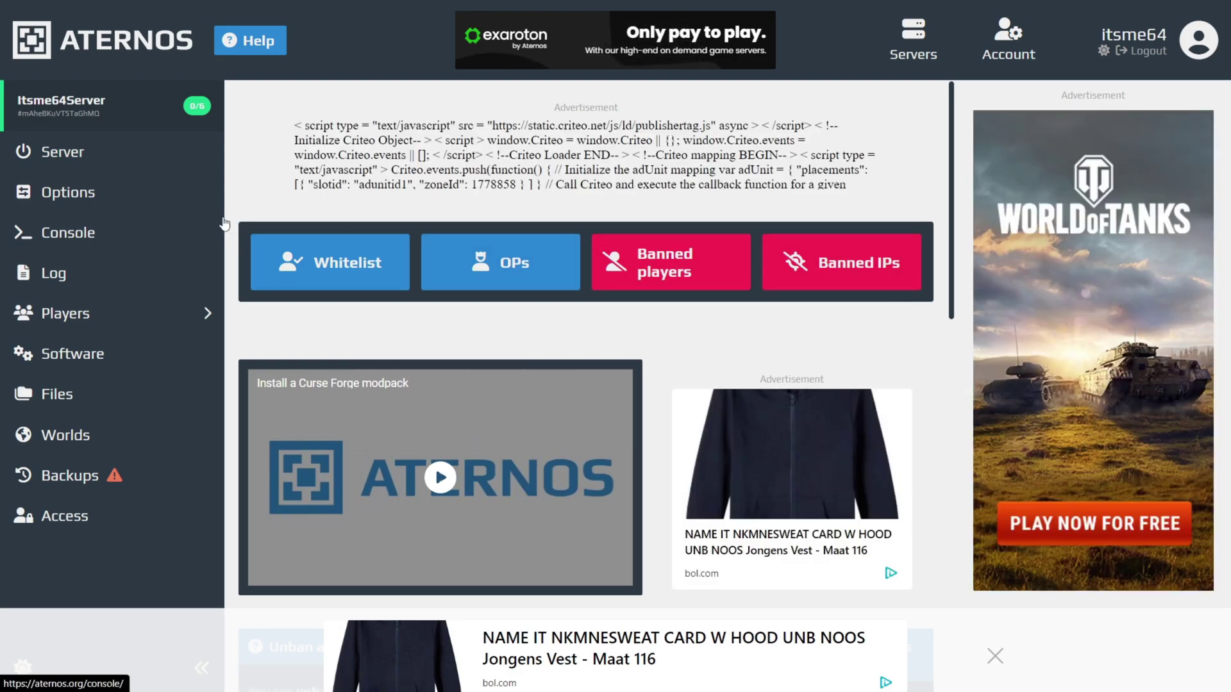
# - Whitelist the player's Minecraft username on Itsme64Server, then return to its Online status page
pyautogui.click(134, 191)
pyautogui.scroll(-5, 769, 449)
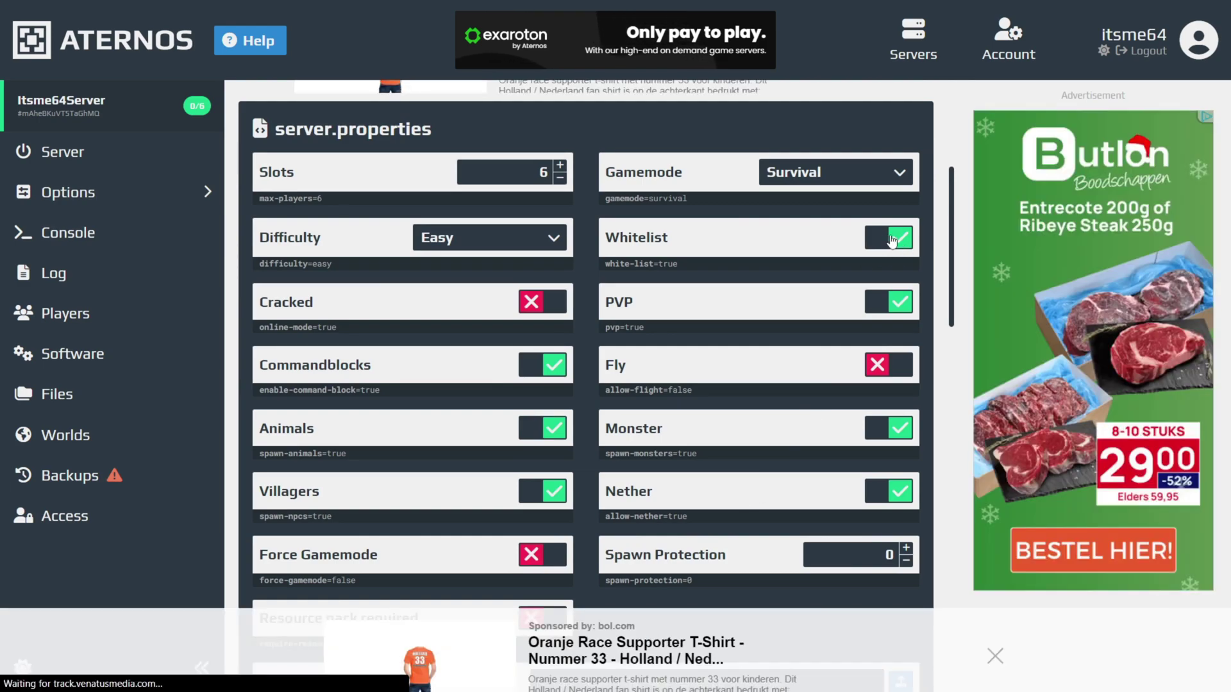
pyautogui.click(133, 312)
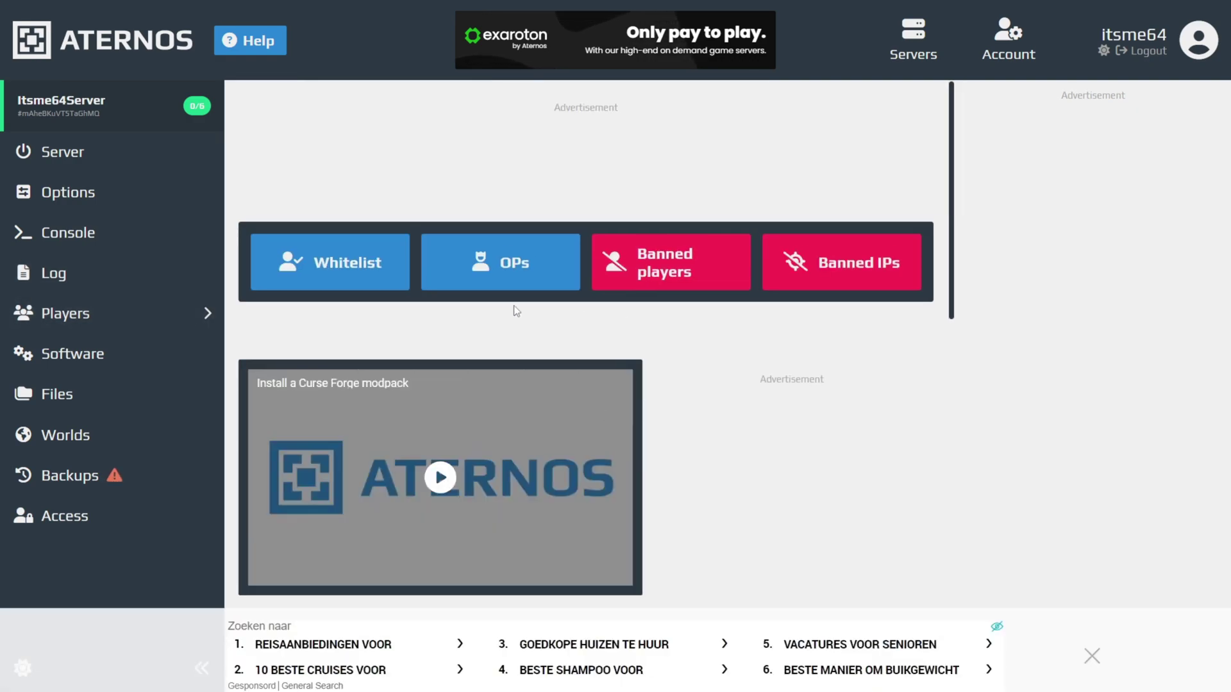
pyautogui.click(363, 277)
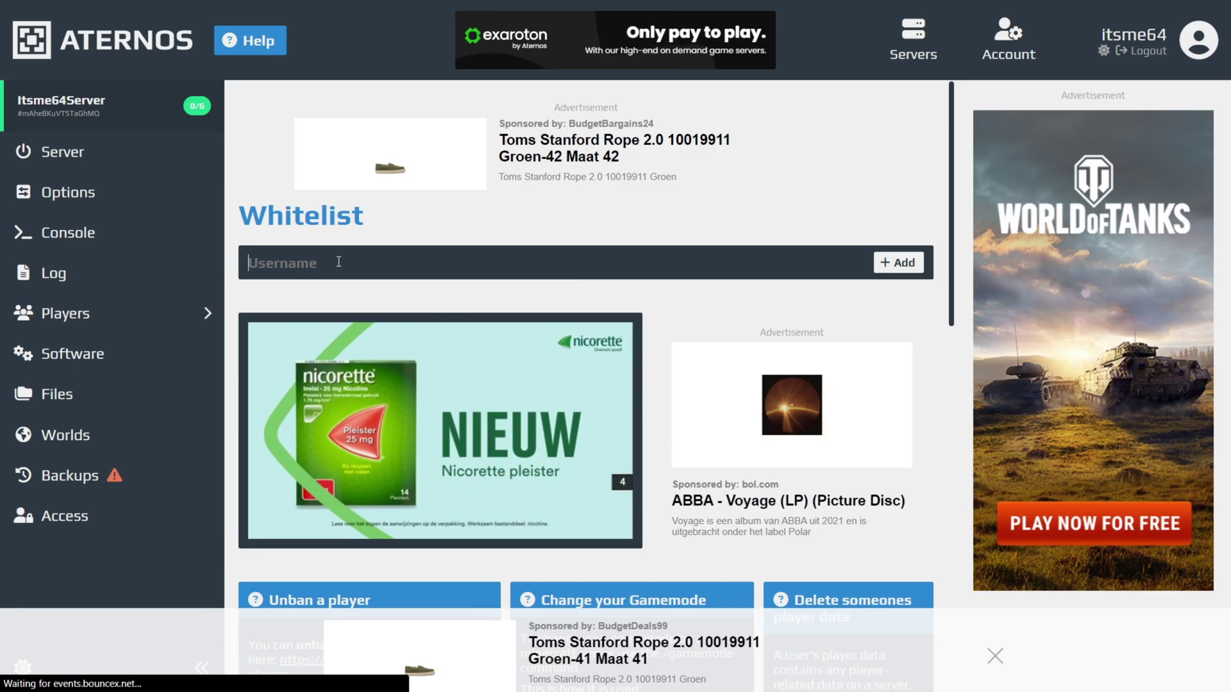
pyautogui.write('Itsme64')
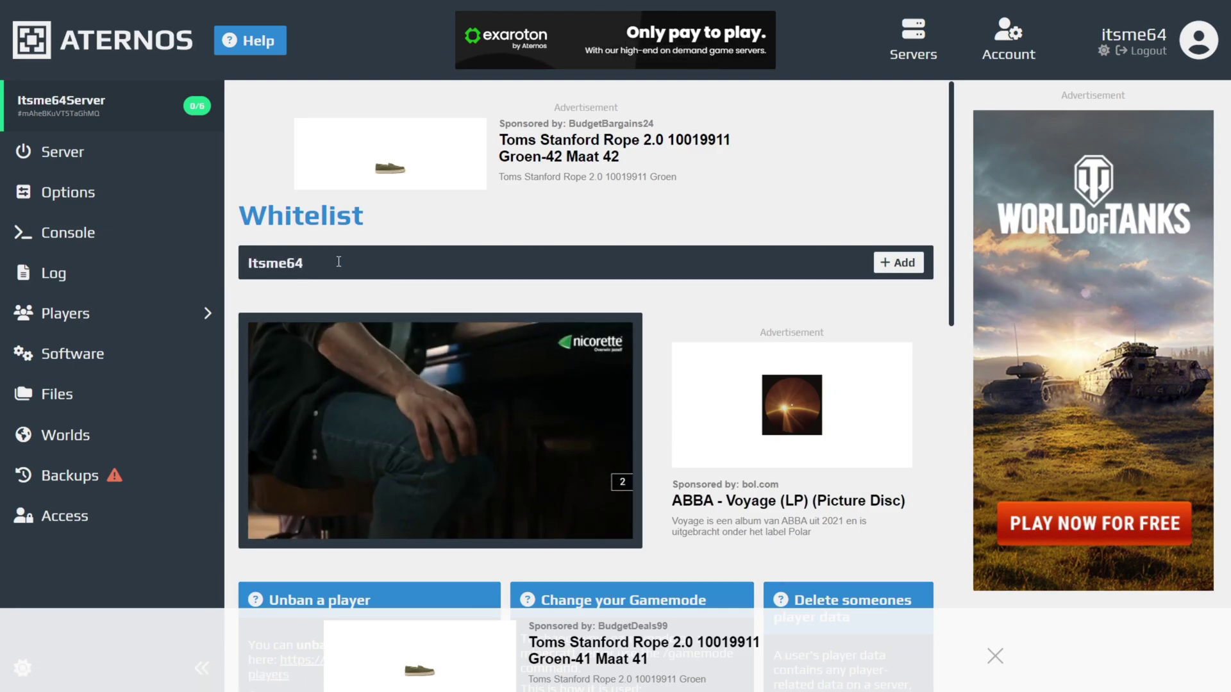
pyautogui.write('3937')
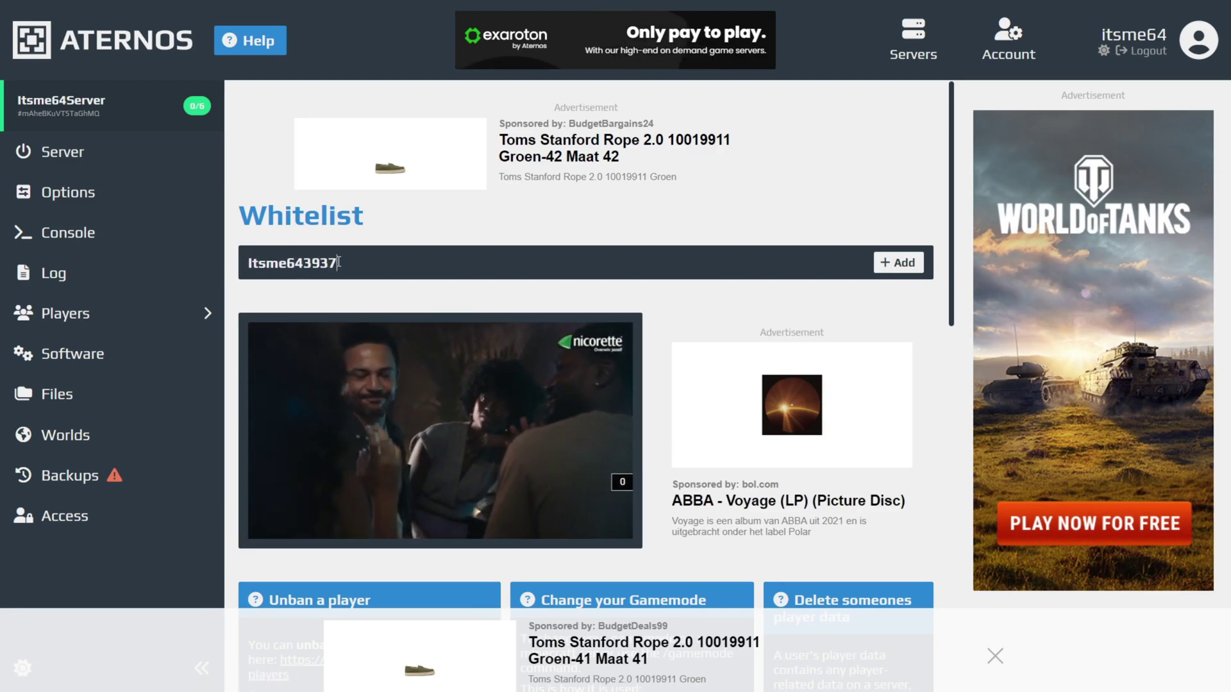
pyautogui.click(897, 262)
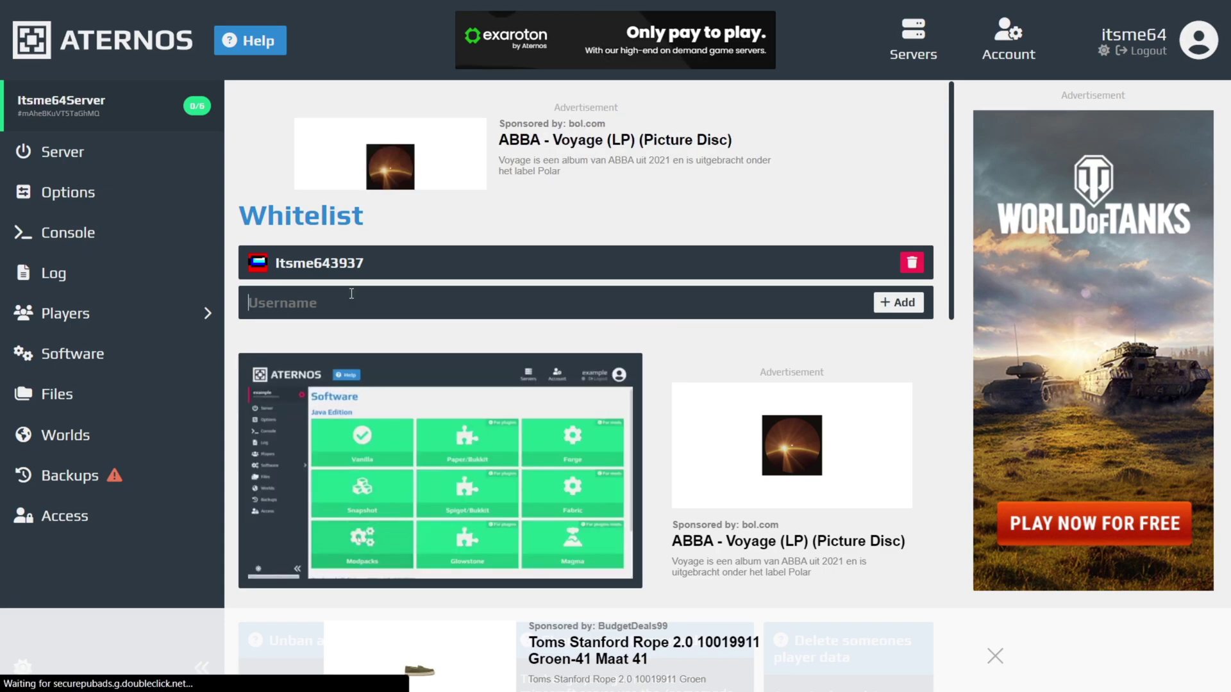
pyautogui.click(151, 163)
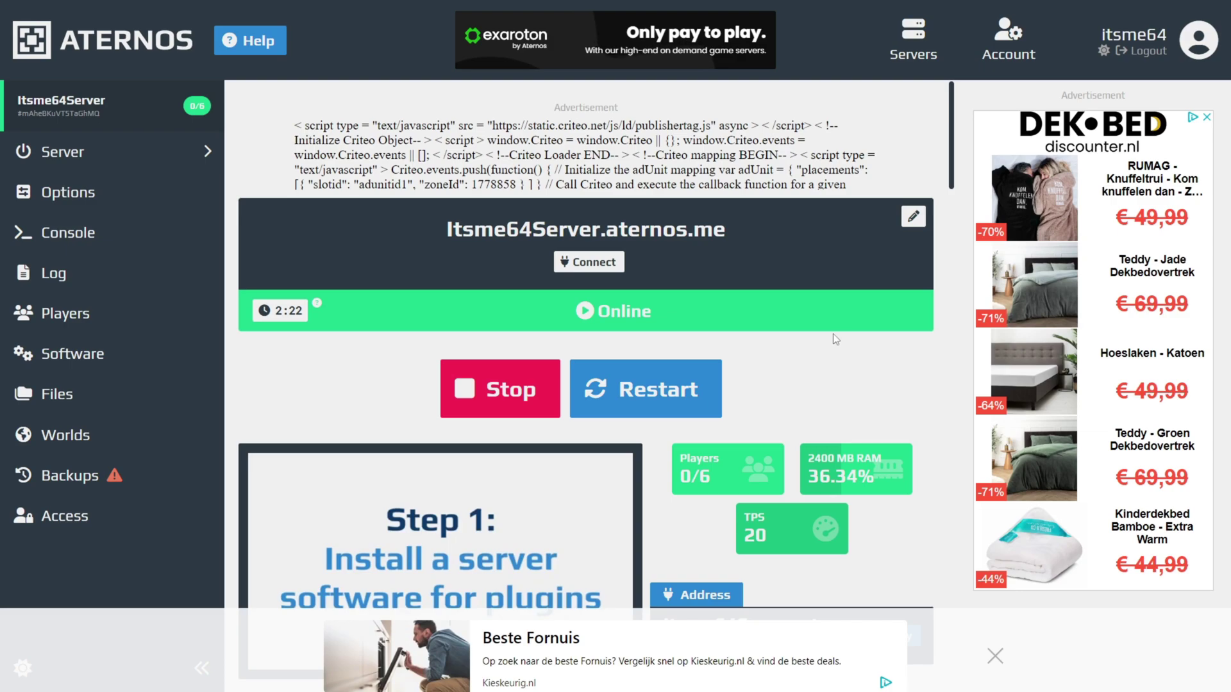
pyautogui.click(602, 272)
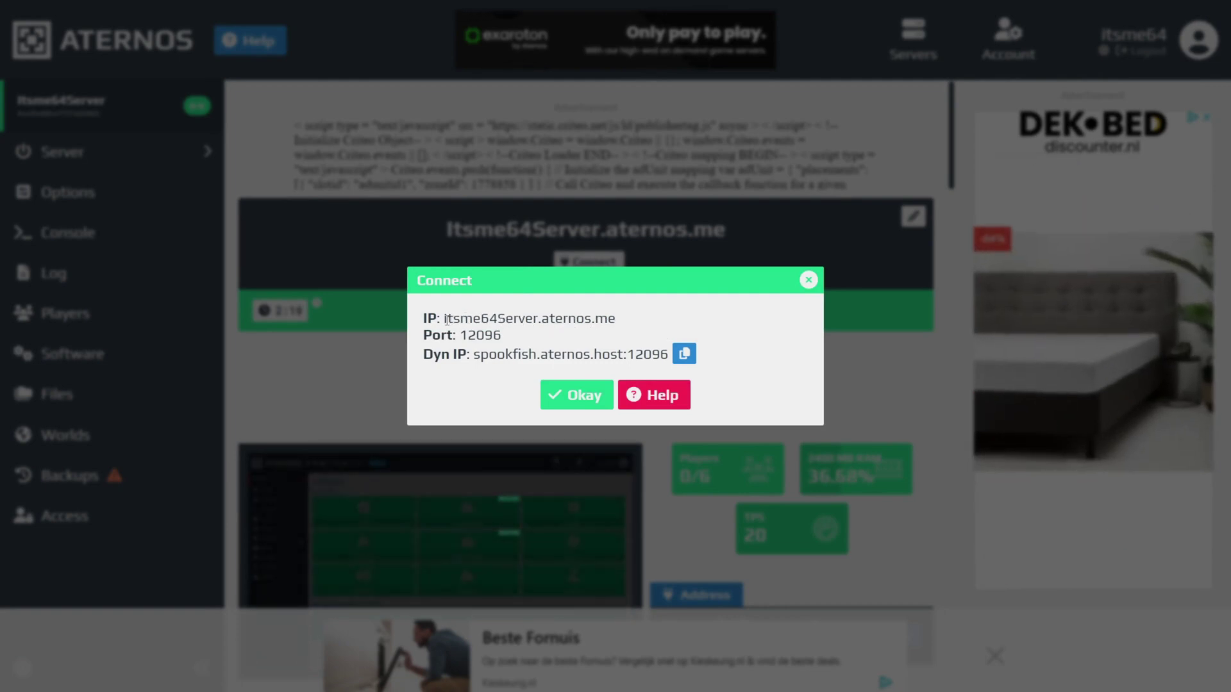
pyautogui.moveTo(445, 319); pyautogui.dragTo(622, 325)
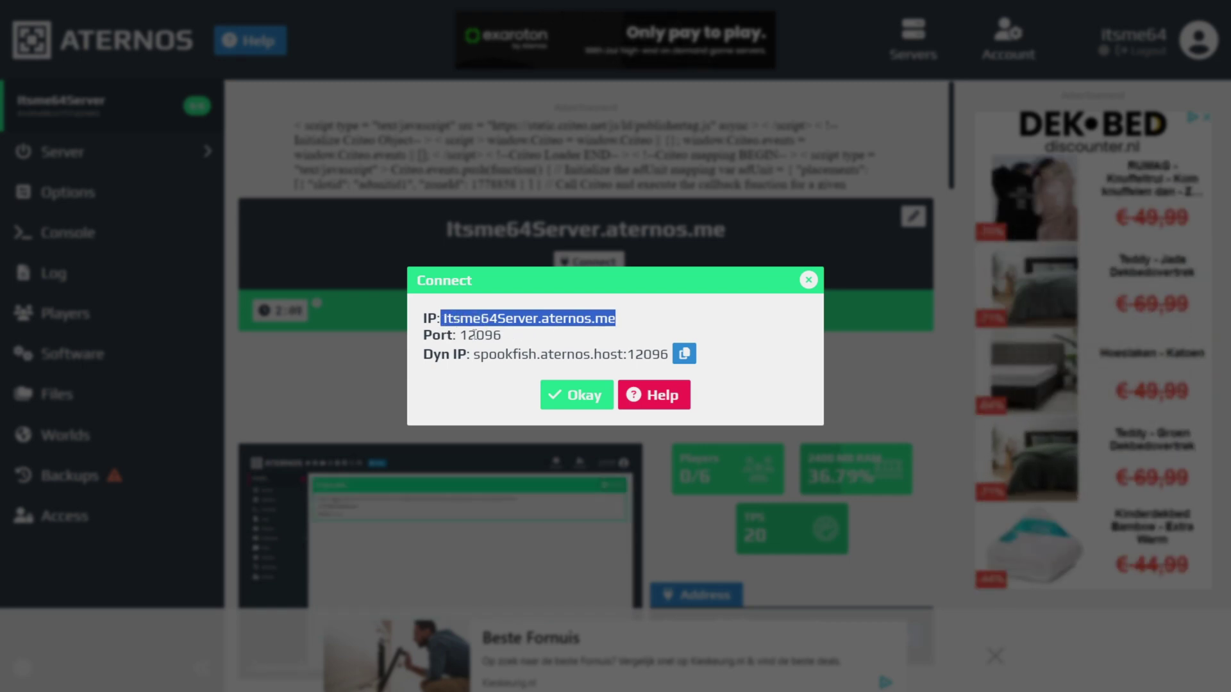
pyautogui.moveTo(462, 338); pyautogui.dragTo(491, 339)
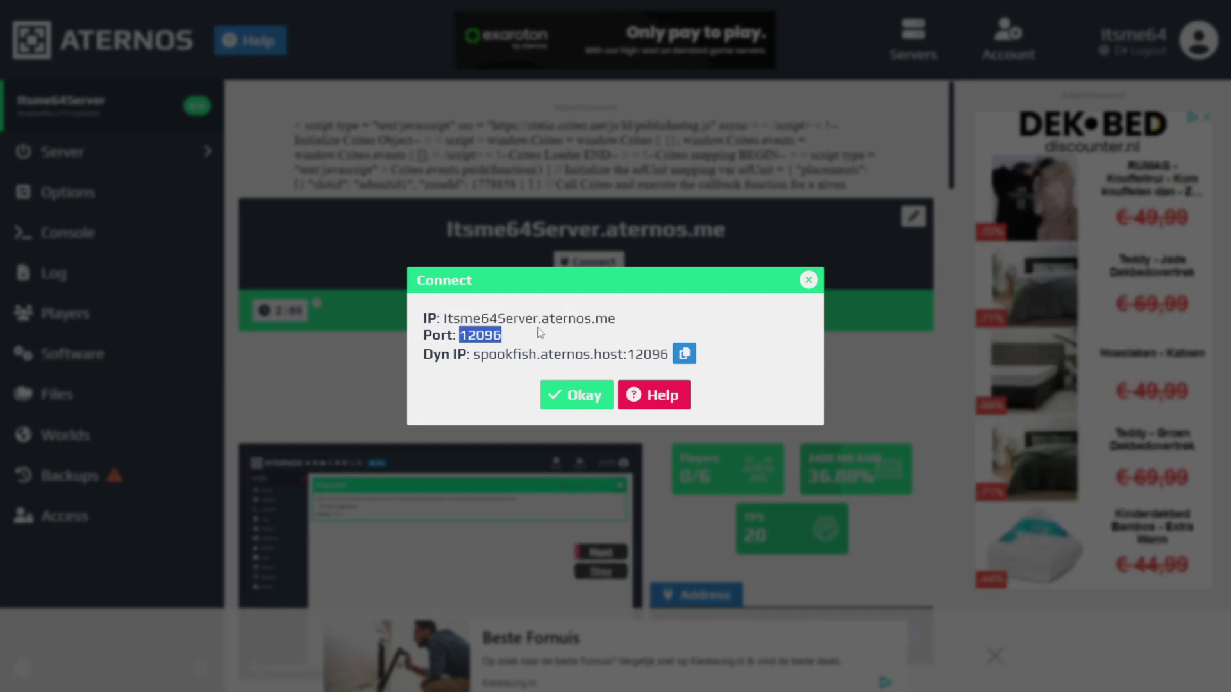
pyautogui.click(808, 282)
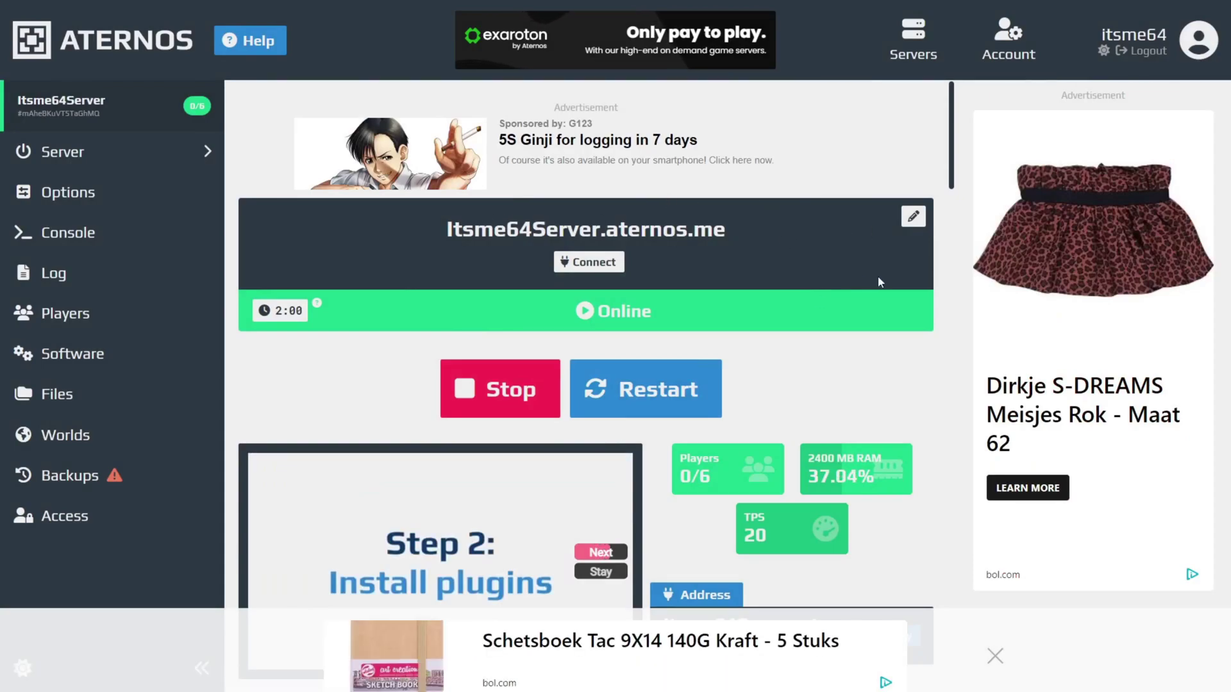
# - Select the server address in the options, then add the player's username to the OPs list
pyautogui.click(913, 218)
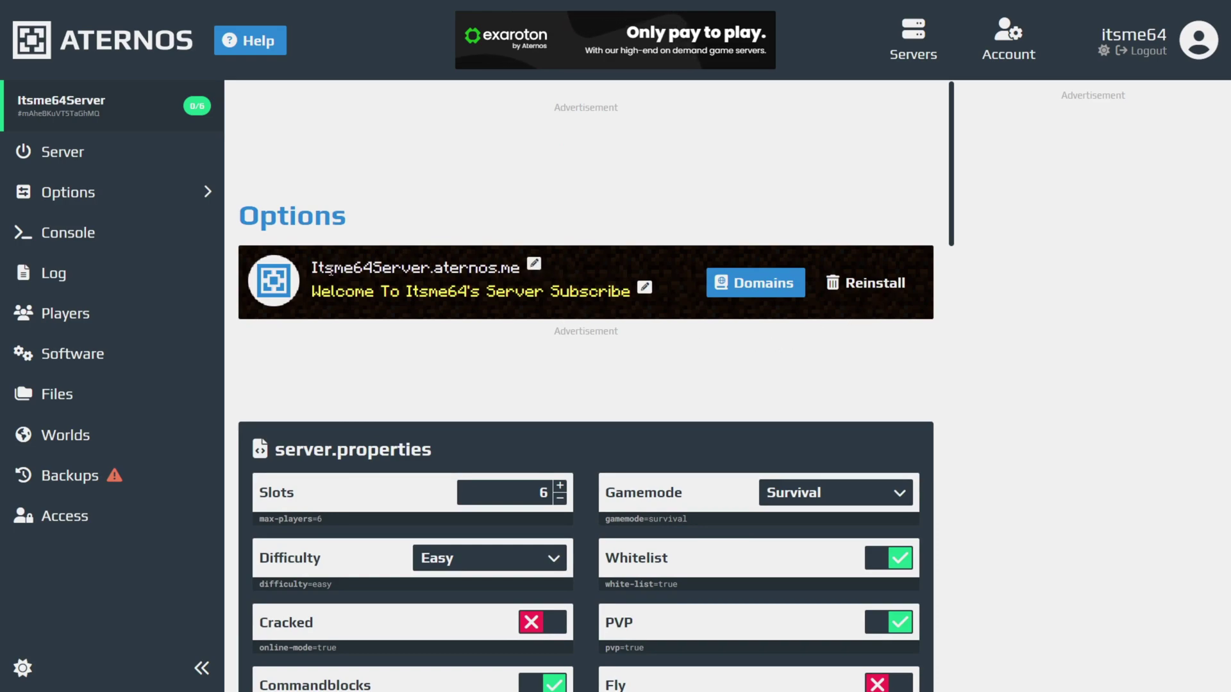
pyautogui.moveTo(314, 268); pyautogui.dragTo(560, 266)
pyautogui.click(156, 157)
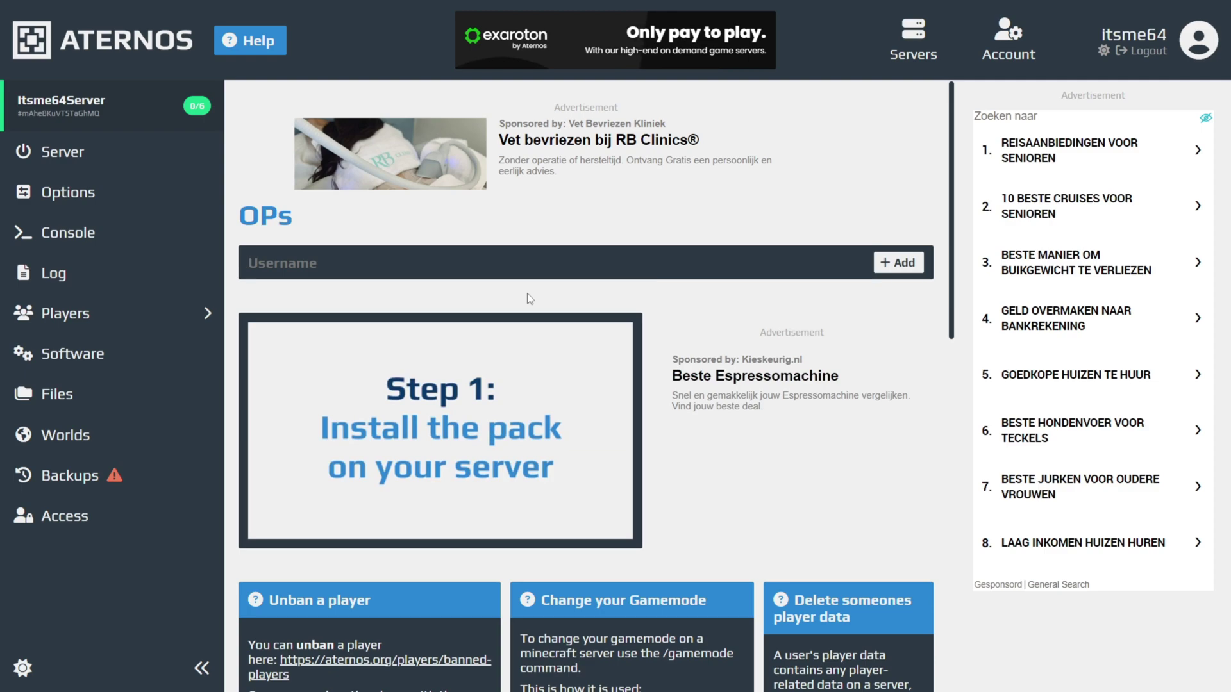
pyautogui.write('e643937')
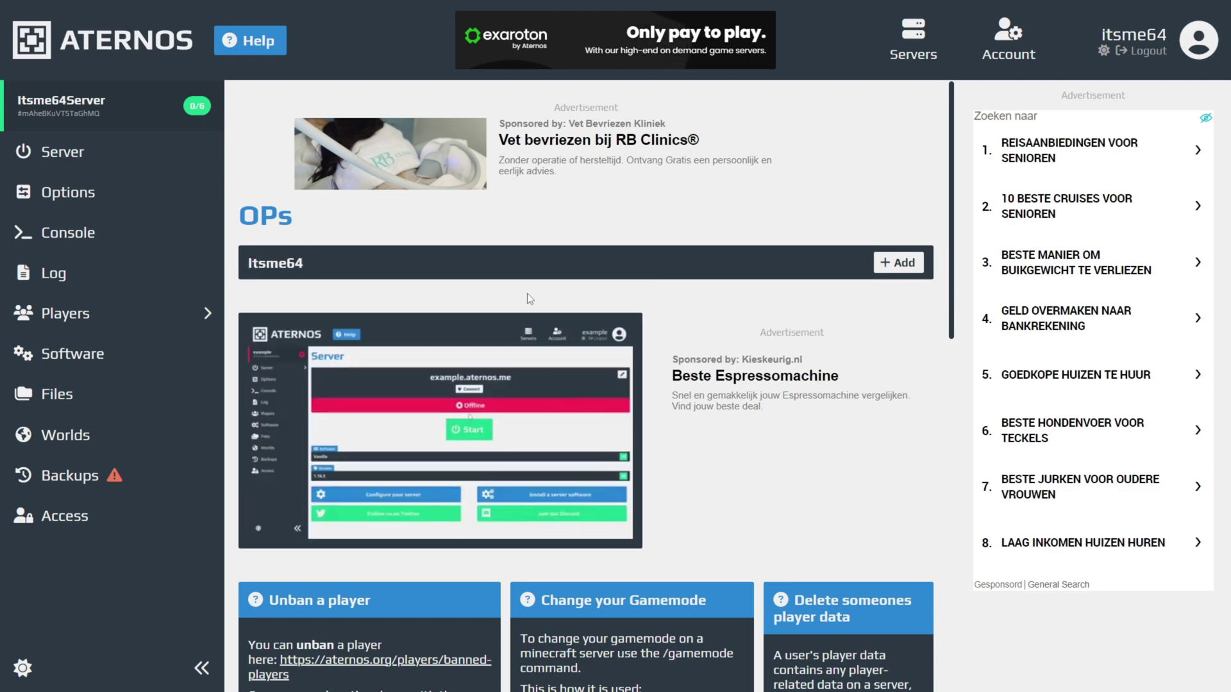
pyautogui.click(895, 256)
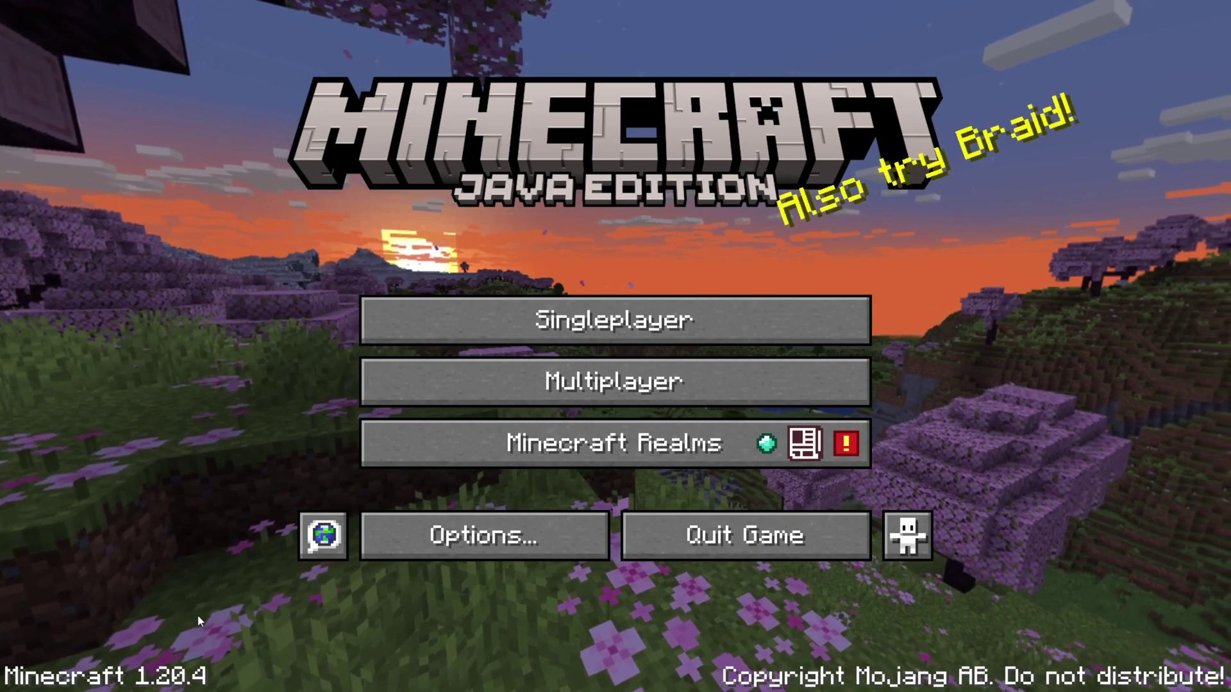
# - Open the Multiplayer server list, turning off the third-party play warning
pyautogui.click(626, 382)
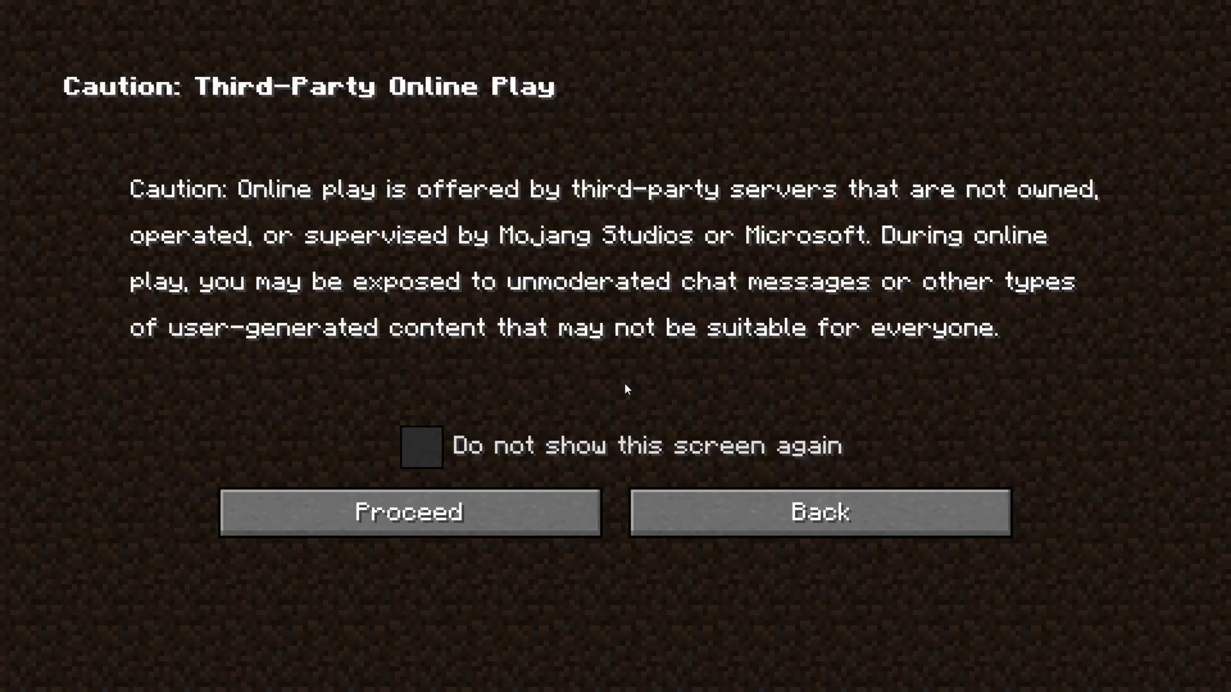
pyautogui.click(421, 447)
pyautogui.click(448, 516)
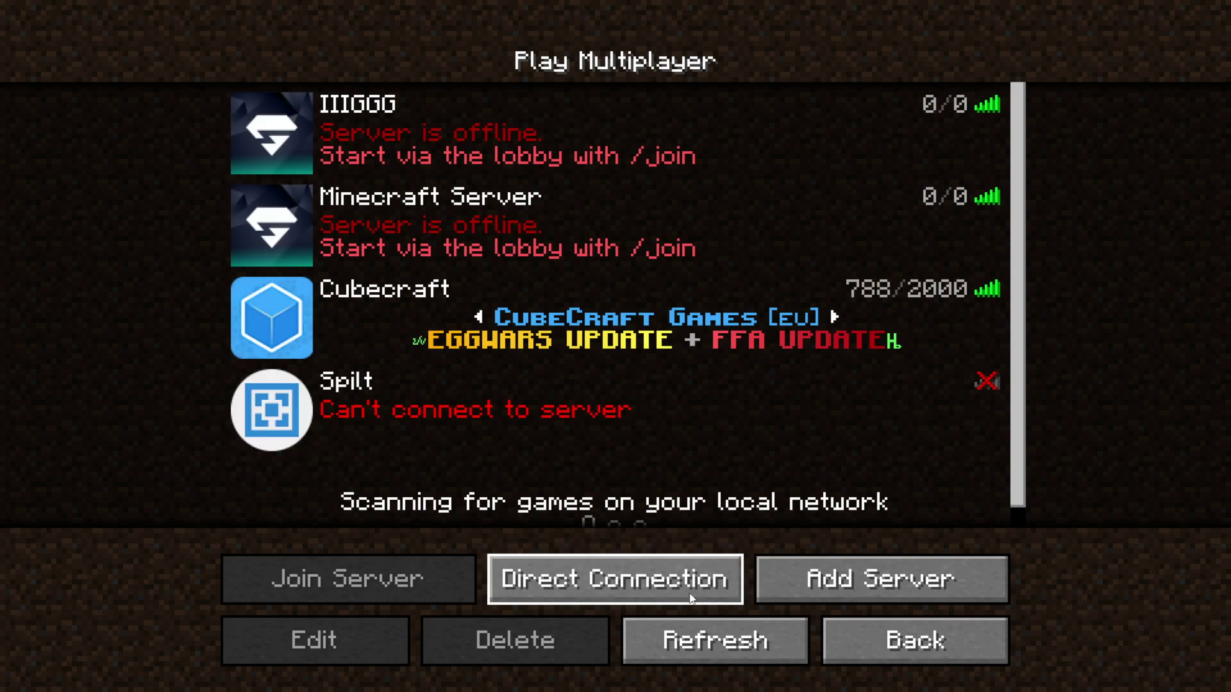
# - Create a new server entry, clearing the default name and entering the Aternos server address
pyautogui.click(863, 583)
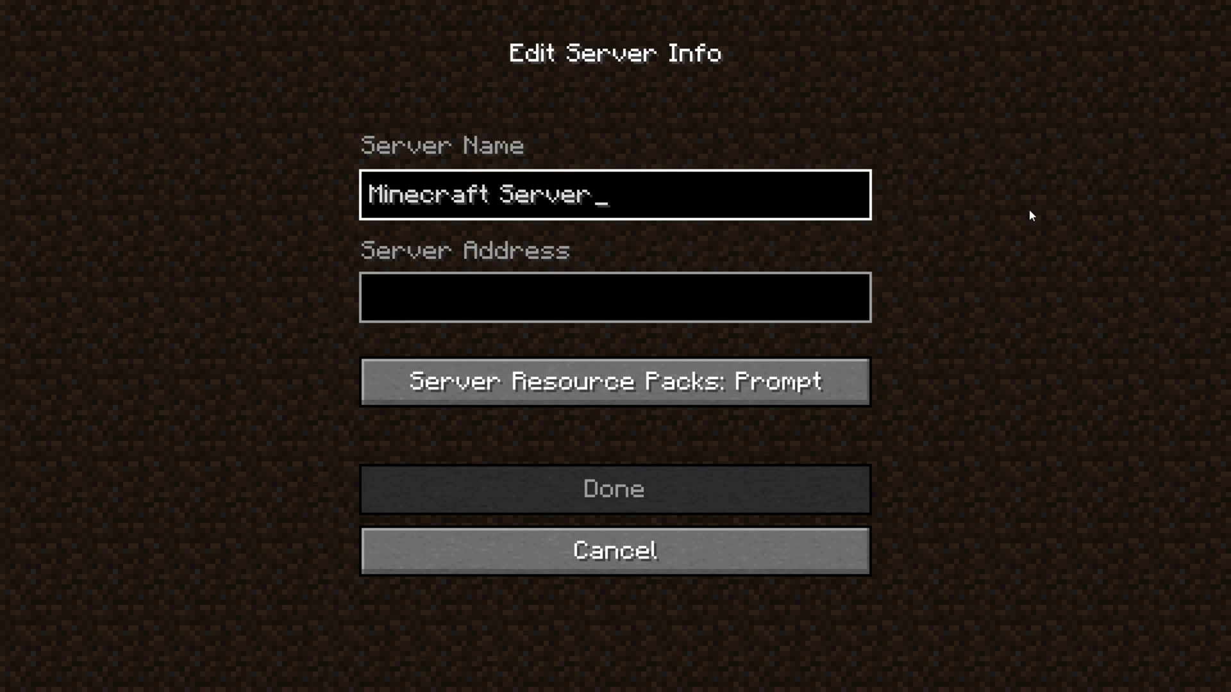
pyautogui.press('BackSpace')
pyautogui.press('BackSpace')
pyautogui.press('BackSpace')
pyautogui.press('BackSpace')
pyautogui.press('BackSpace')
pyautogui.press('BackSpace')
pyautogui.press('BackSpace')
pyautogui.press('BackSpace')
pyautogui.press('BackSpace')
pyautogui.press('BackSpace')
pyautogui.press('BackSpace')
pyautogui.press('BackSpace')
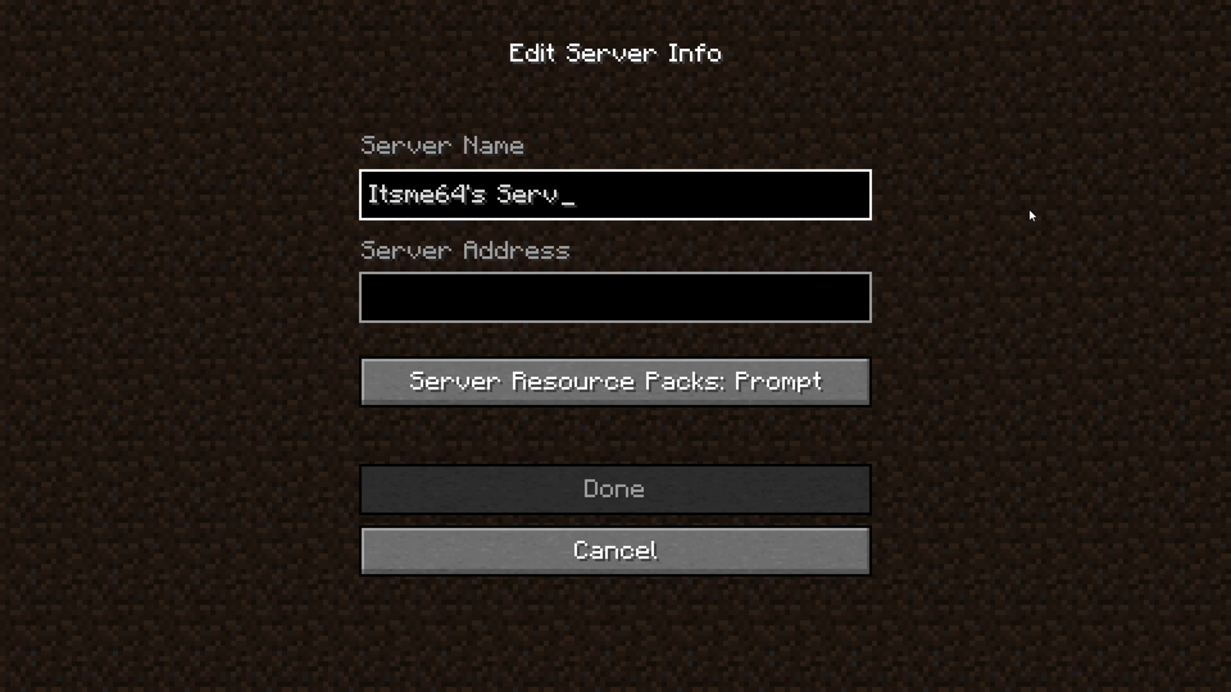
pyautogui.click(605, 306)
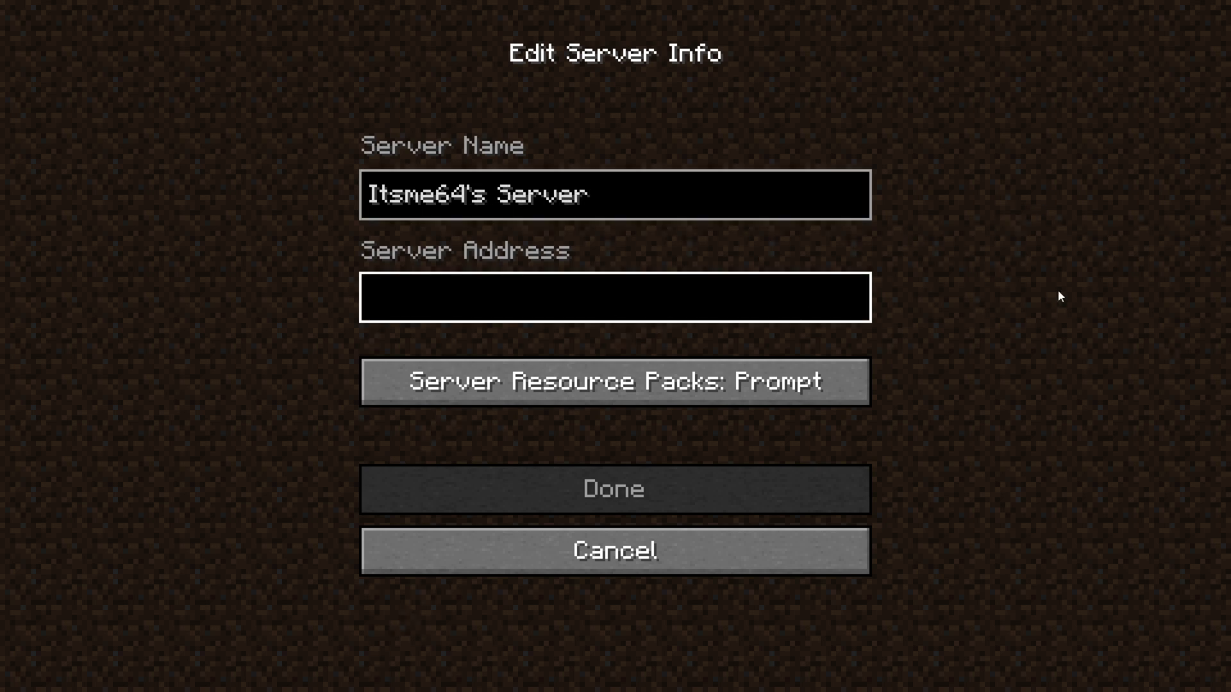
pyautogui.write('Itsme64Server.aternos')
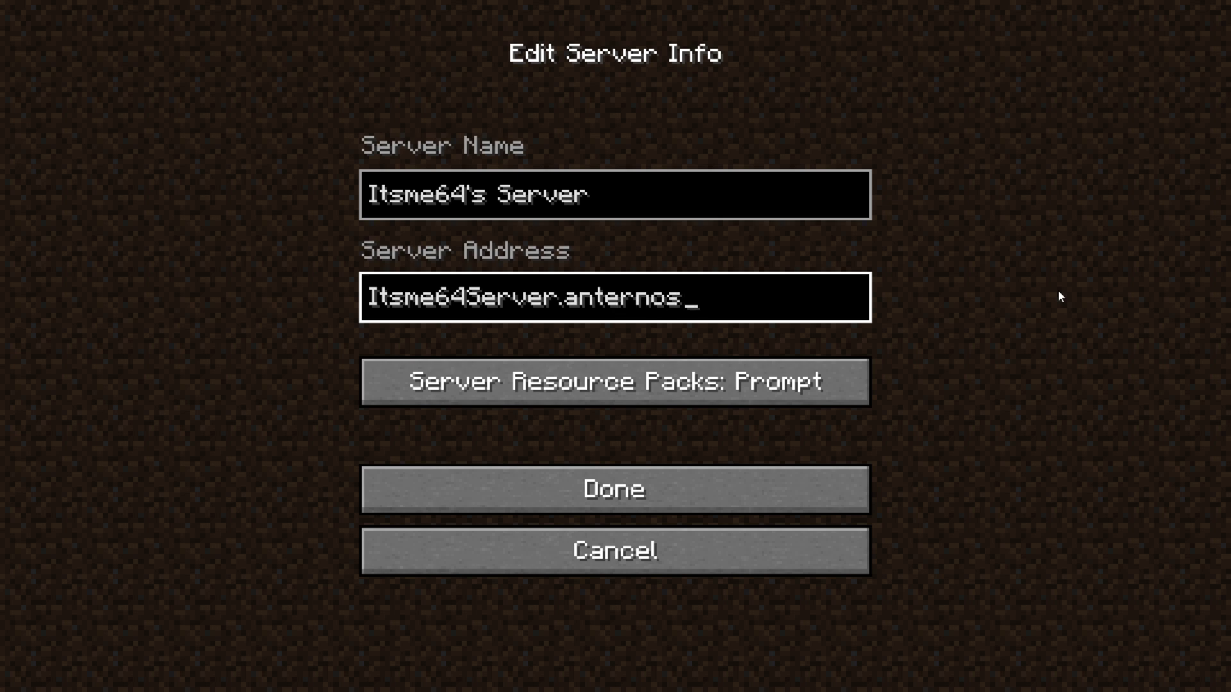
pyautogui.write('.me')
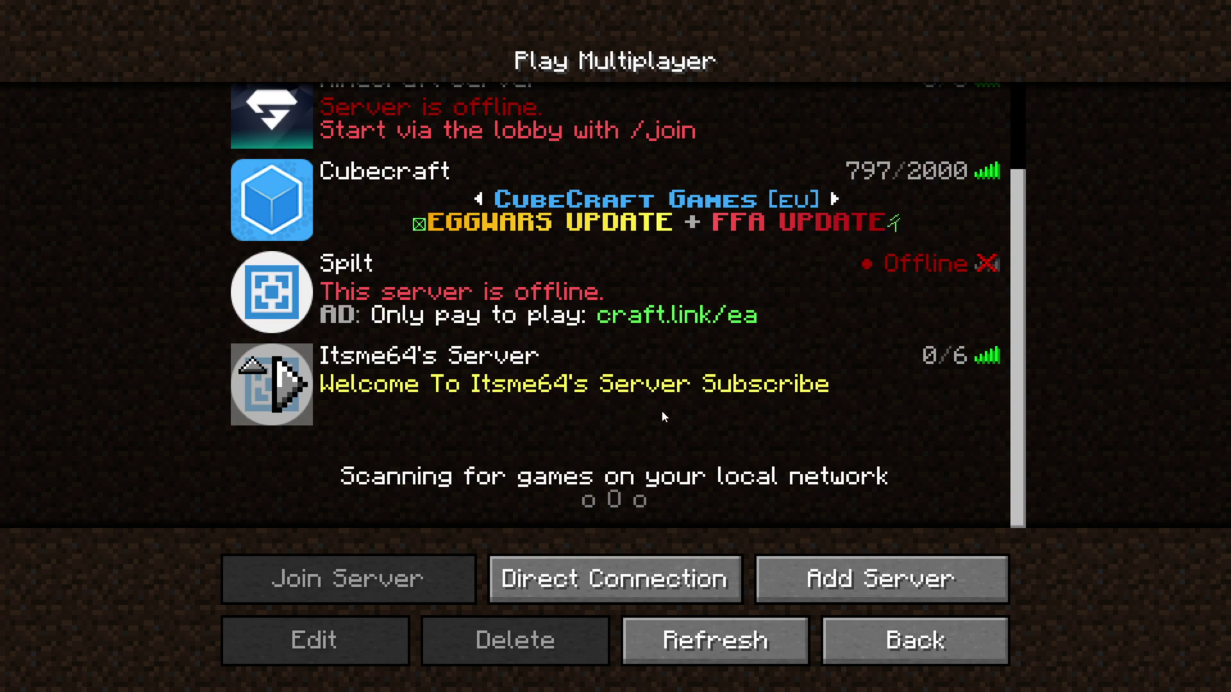
pyautogui.click(294, 396)
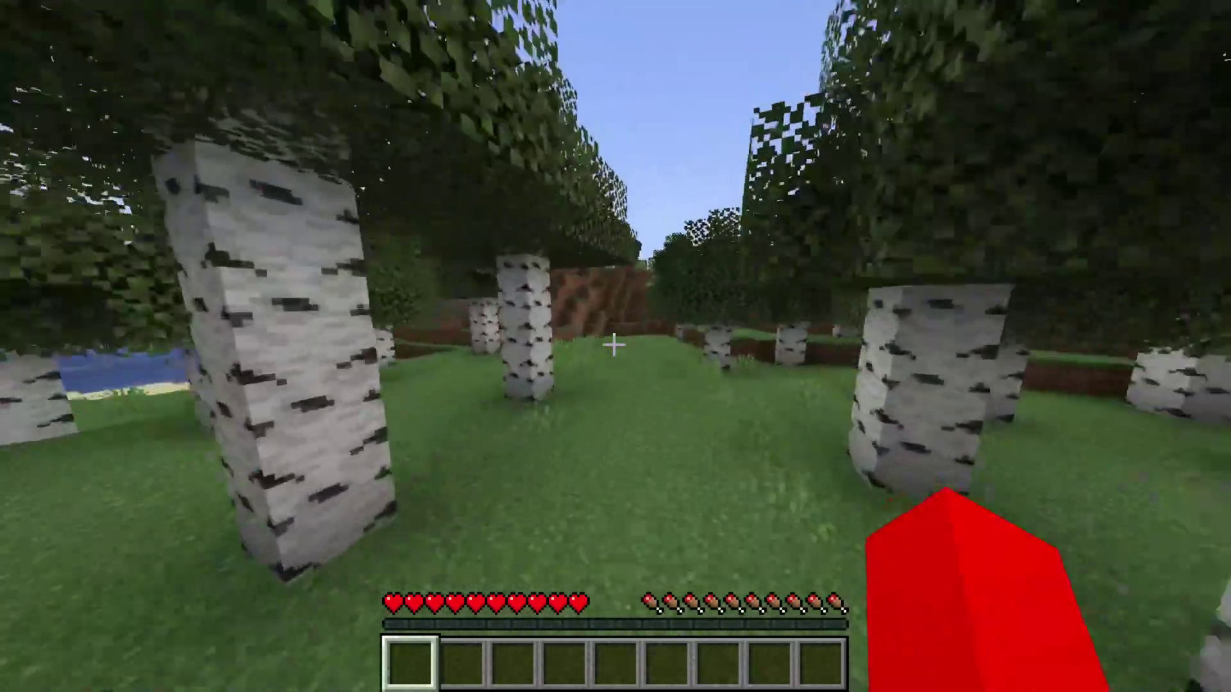
pyautogui.press('w')
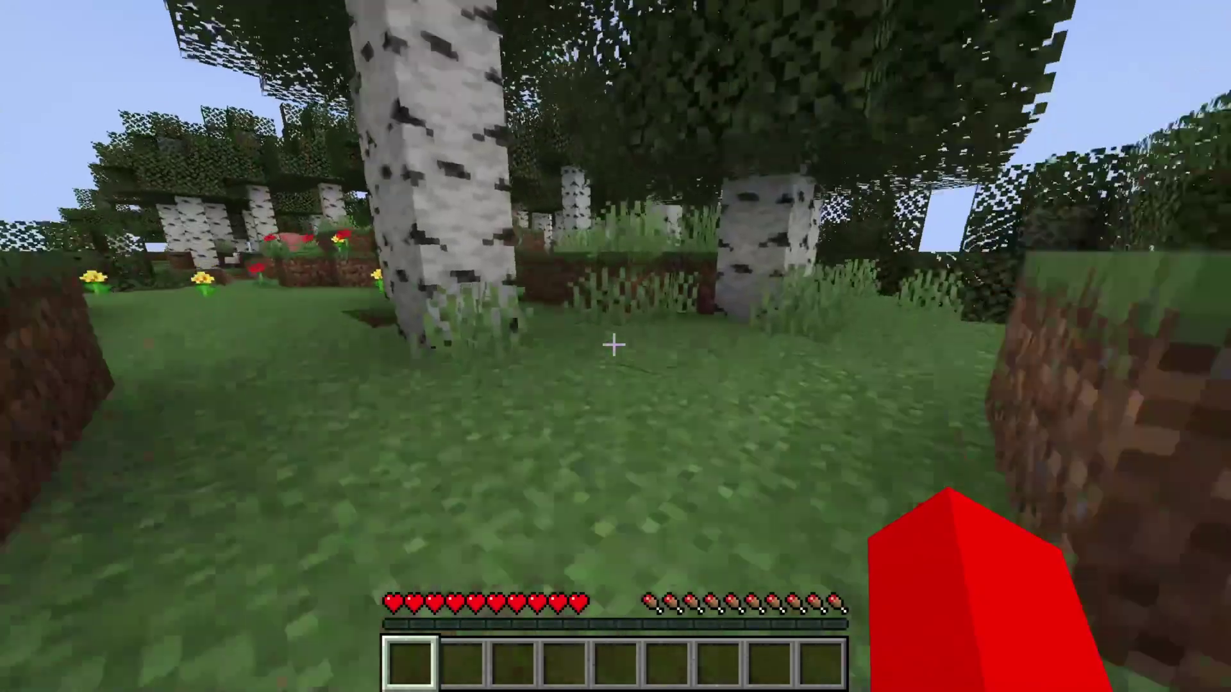
pyautogui.press('w')
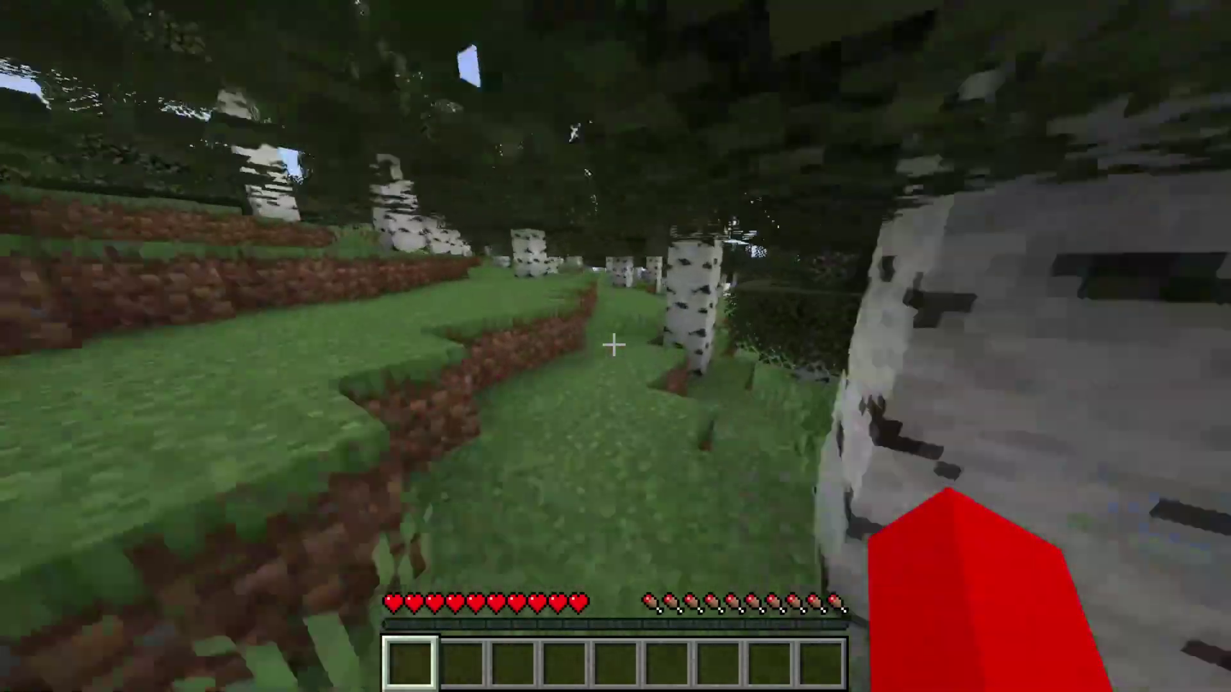
pyautogui.press('Escape')
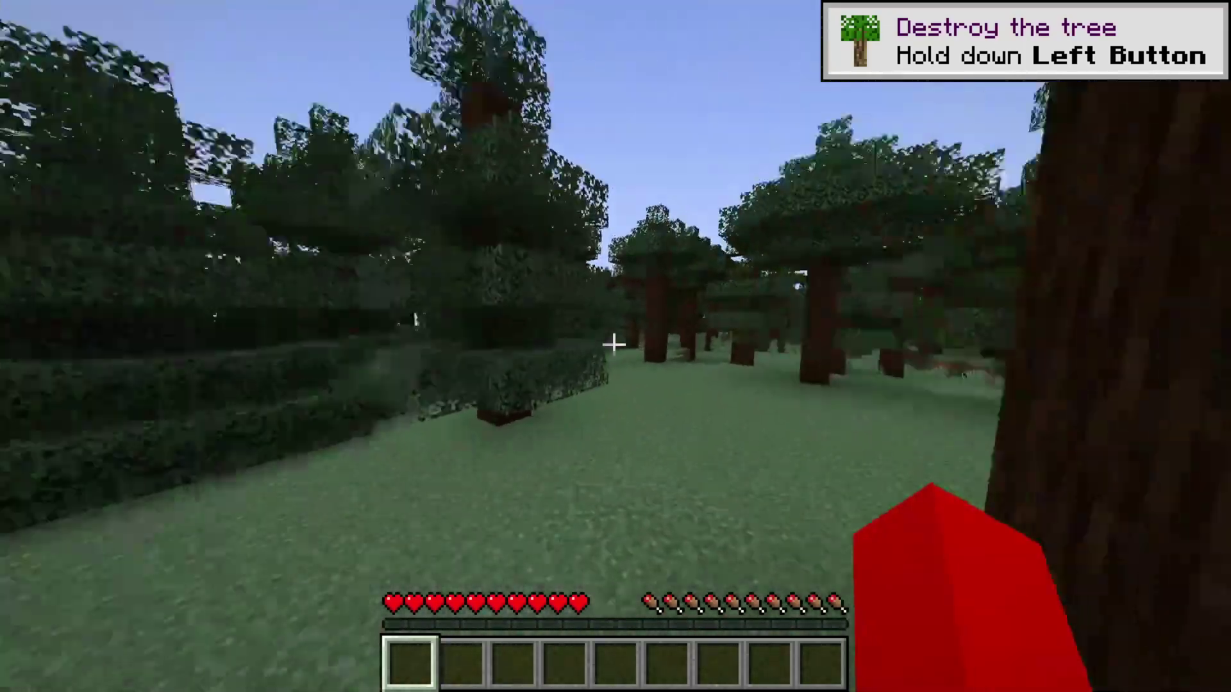
# - Walk through the forest, break a berry bush and harvest sugar cane by the river
pyautogui.press('w')
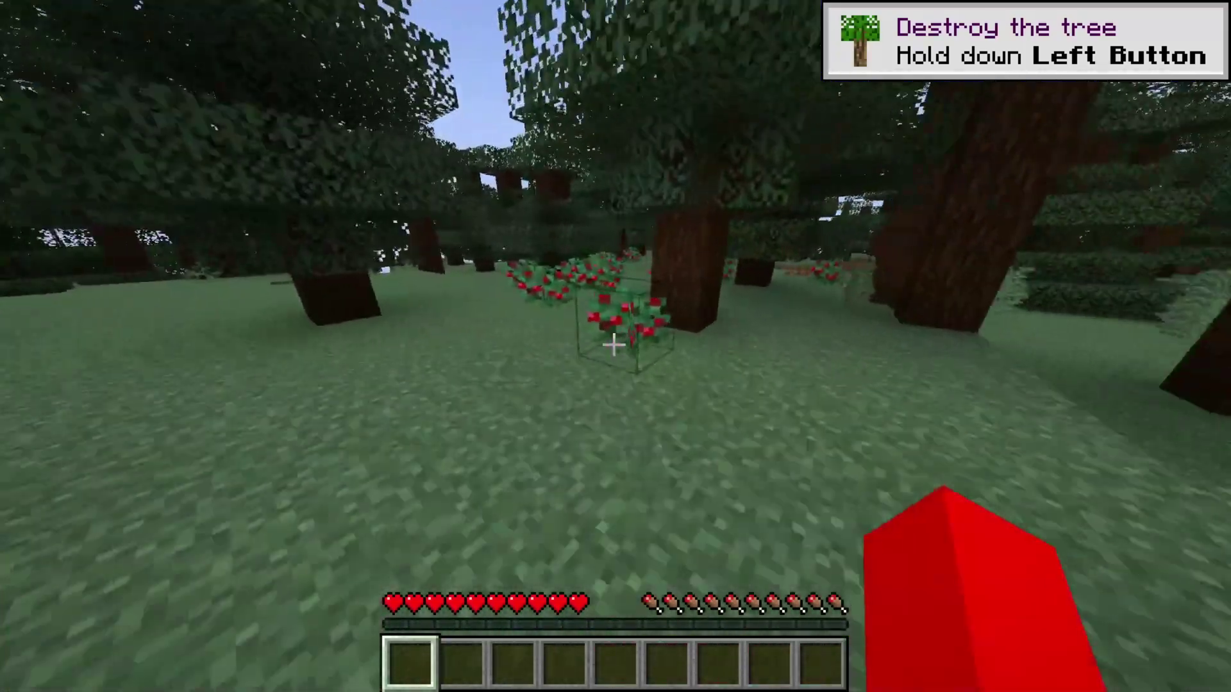
pyautogui.click(614, 345)
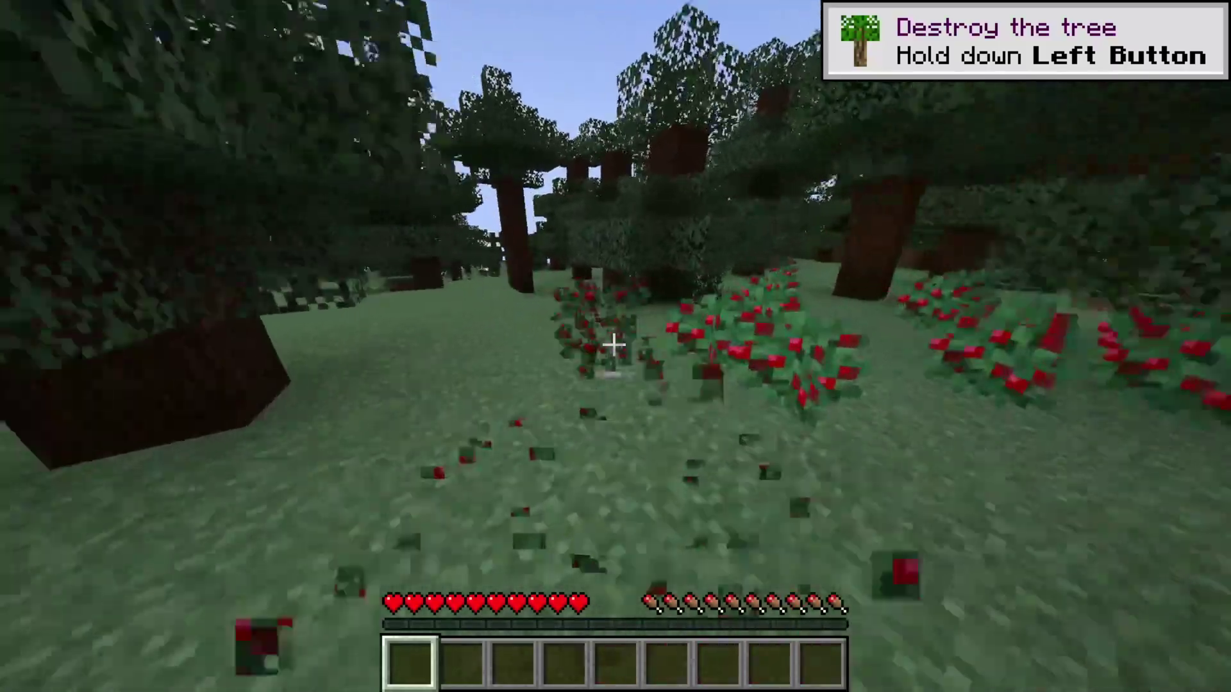
pyautogui.press('w')
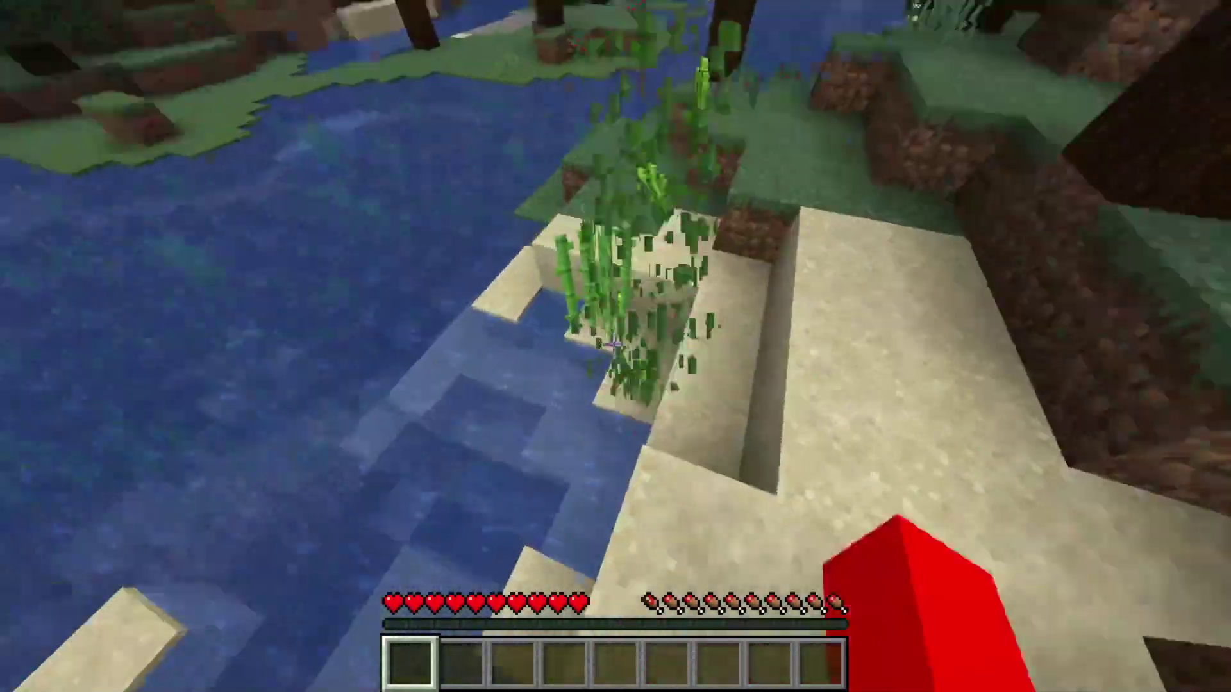
pyautogui.click(614, 345)
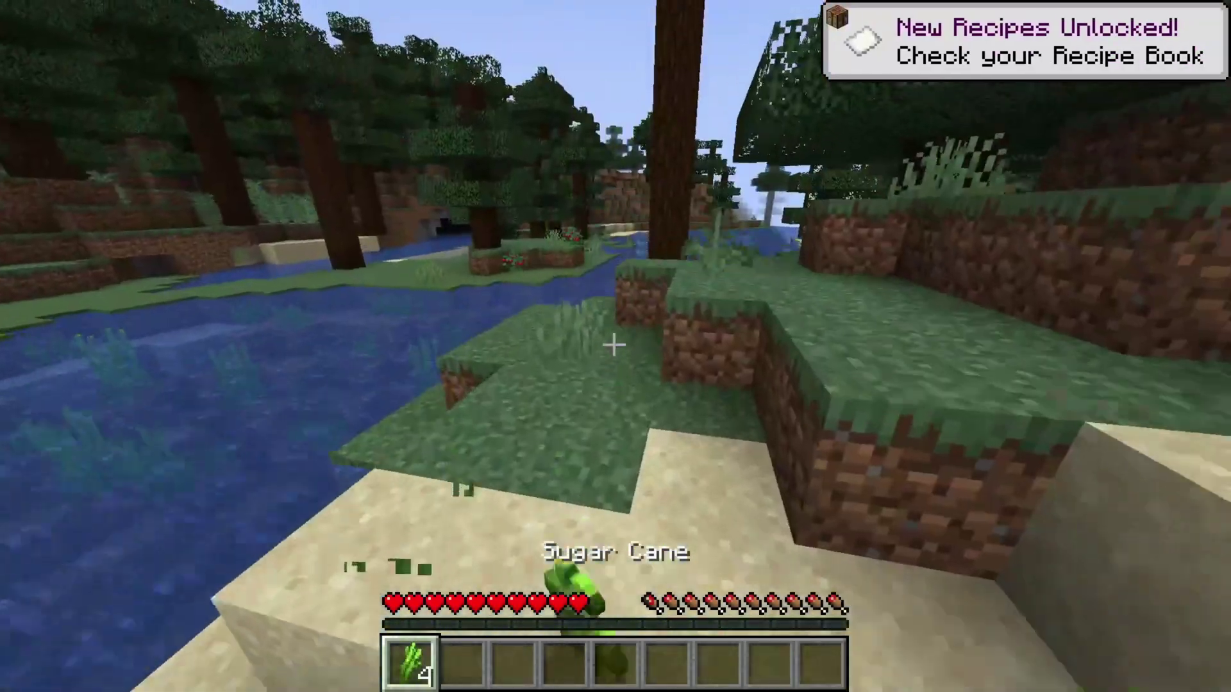